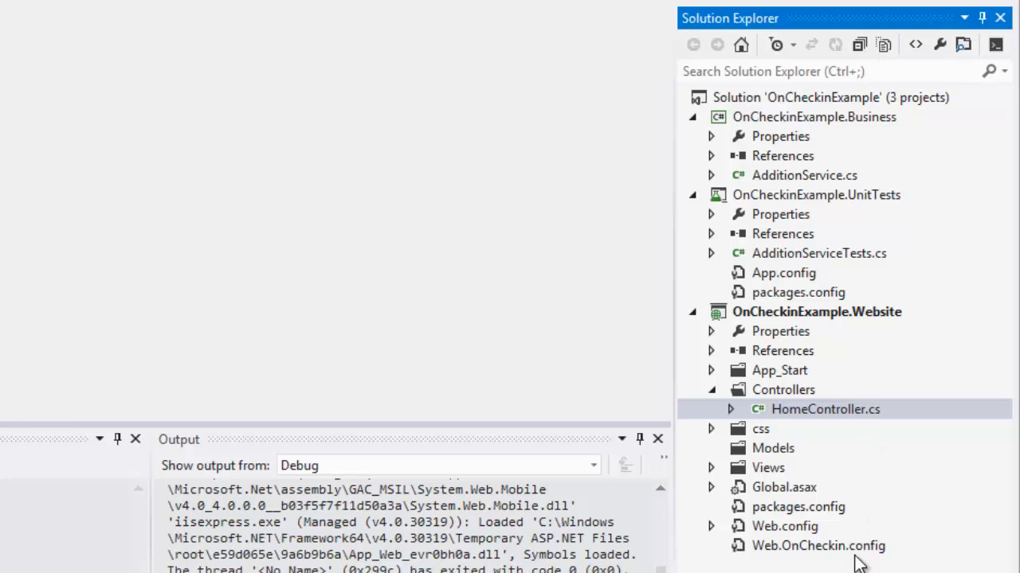
Open Web.OnCheckin.config from the website project and review its connection string and mail settings transforms.
click(863, 550)
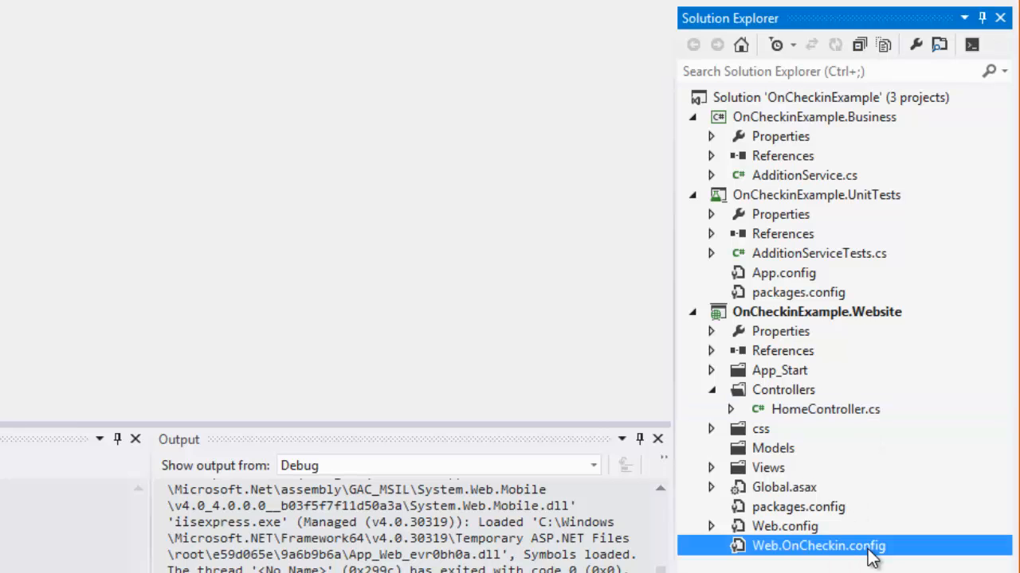
double_click(868, 549)
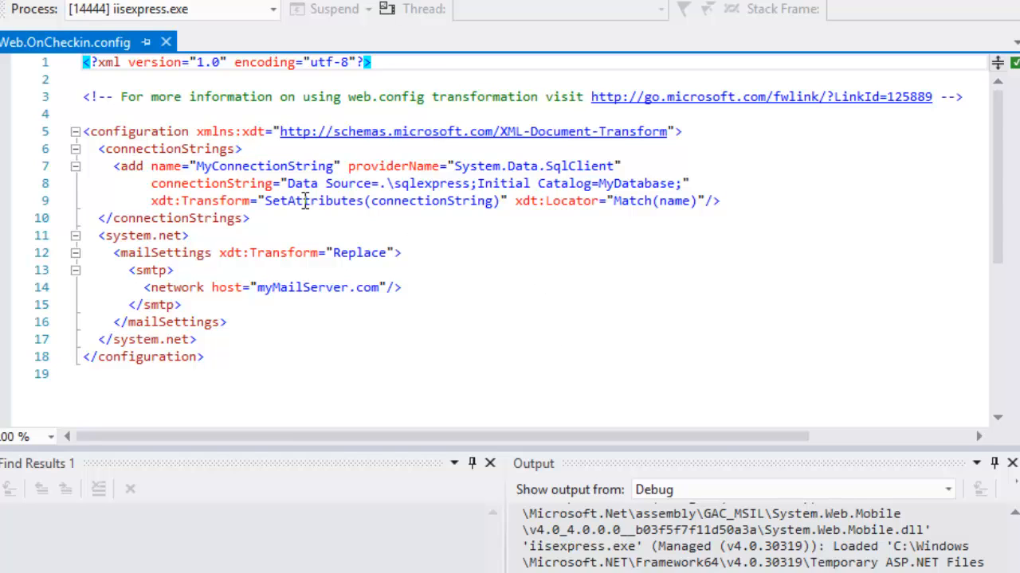
drag(113, 166, 794, 206)
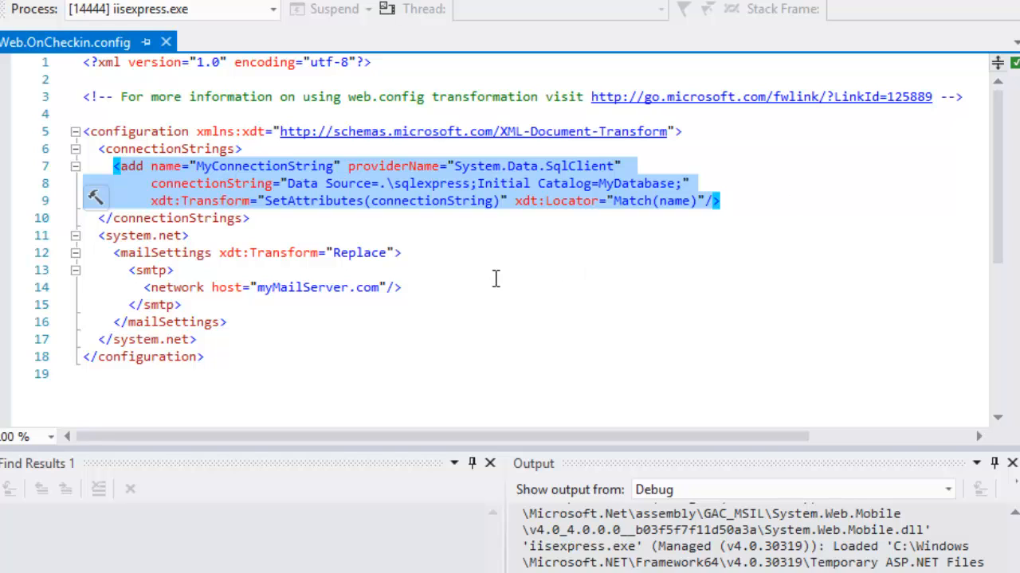
drag(266, 320, 51, 257)
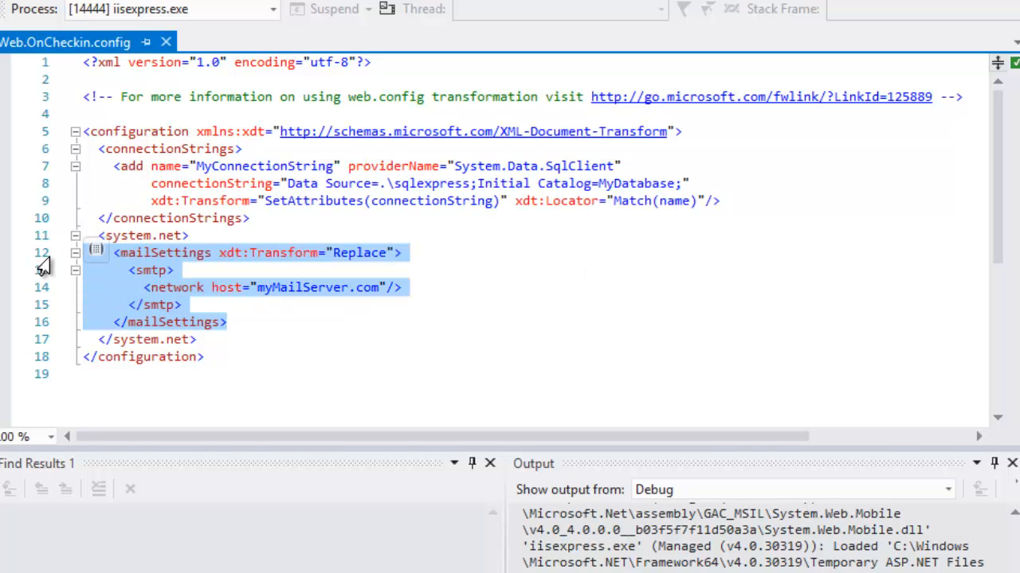
drag(291, 323, 50, 255)
click(277, 323)
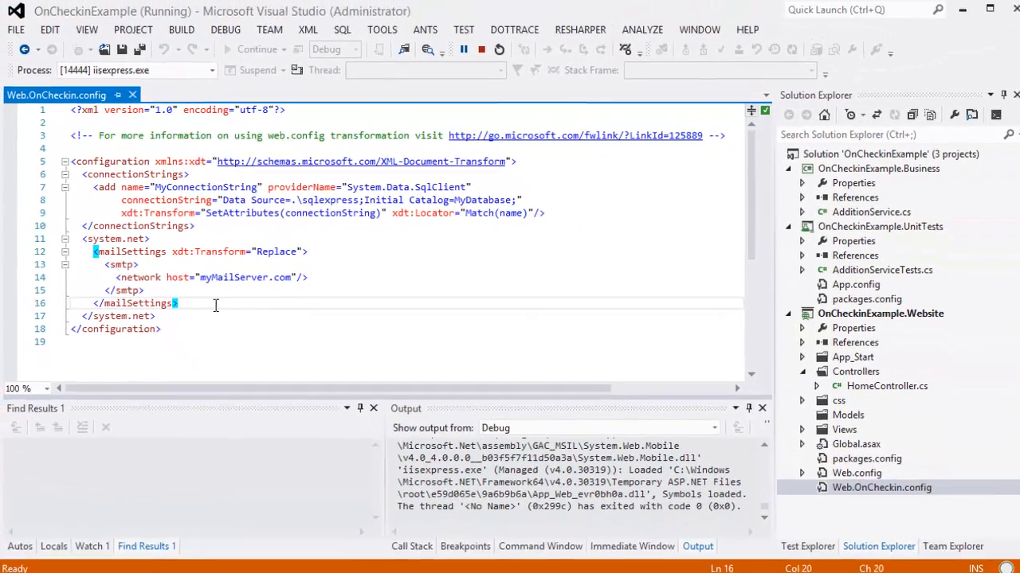
click(555, 341)
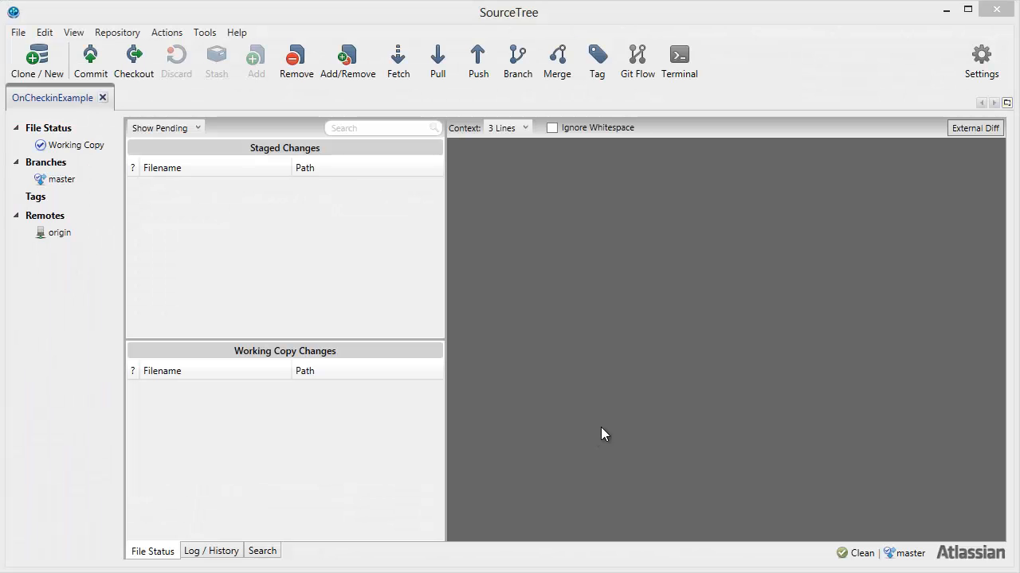
In SourceTree, push the local master branch to the origin remote with tracking.
click(478, 60)
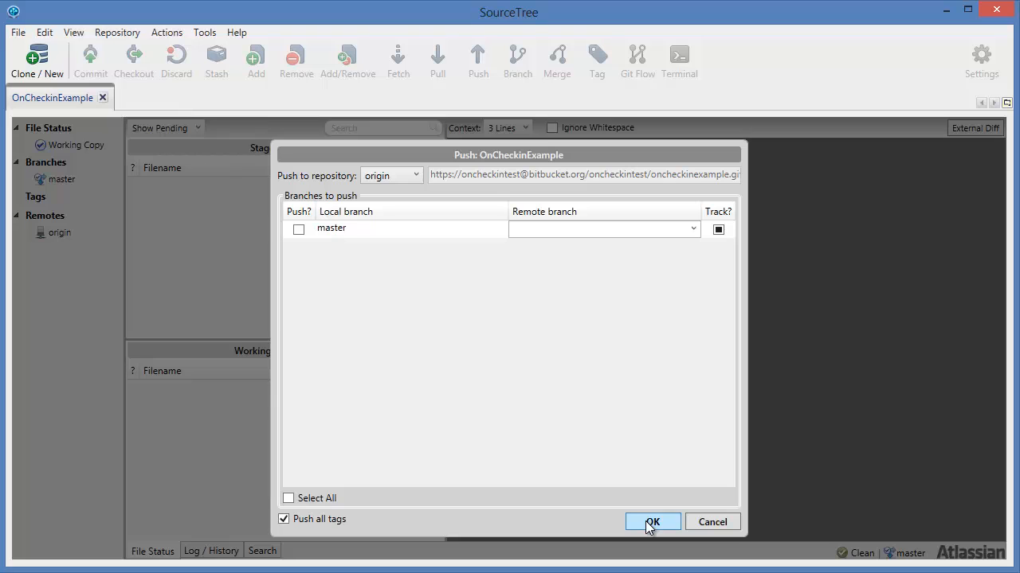
click(299, 229)
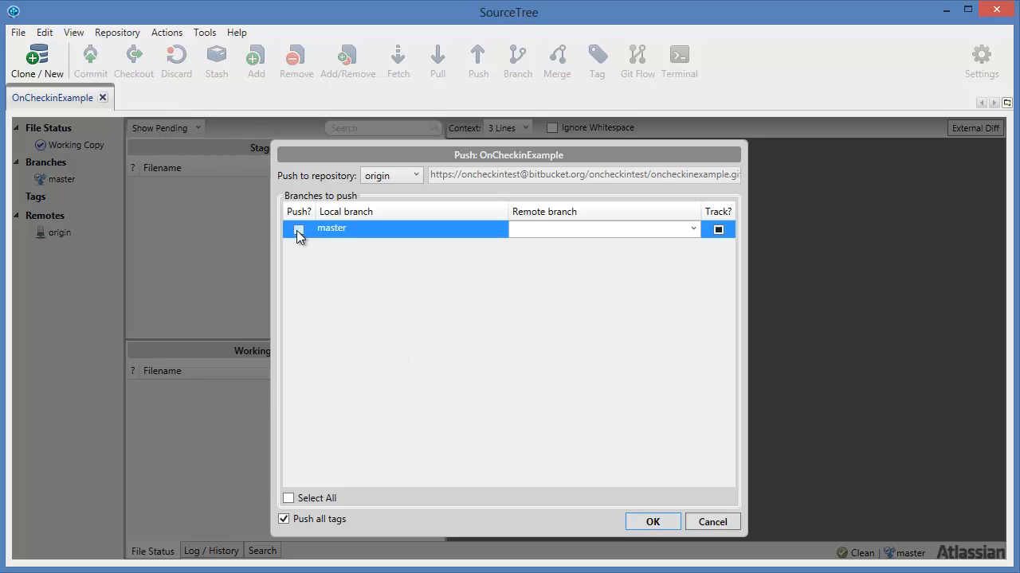
click(654, 526)
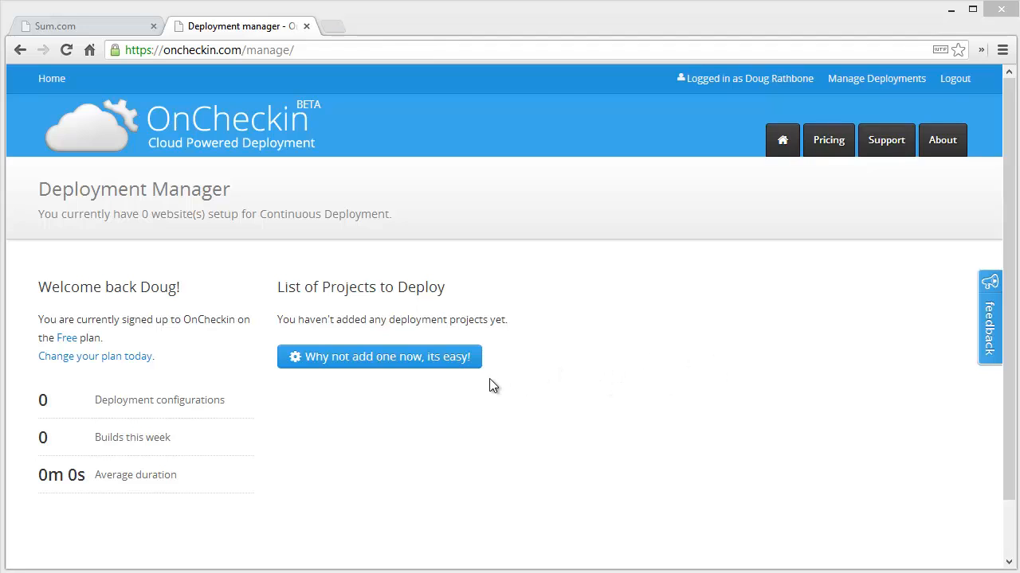
Start a new deployment project in OnCheckin and set the source control type to Bitbucket.
click(470, 362)
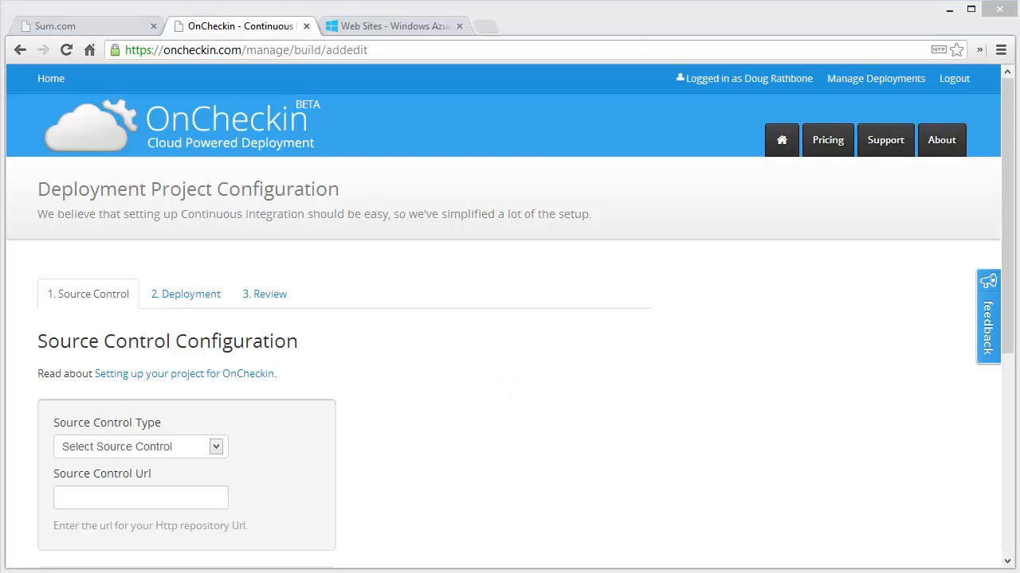
drag(1010, 345, 1011, 467)
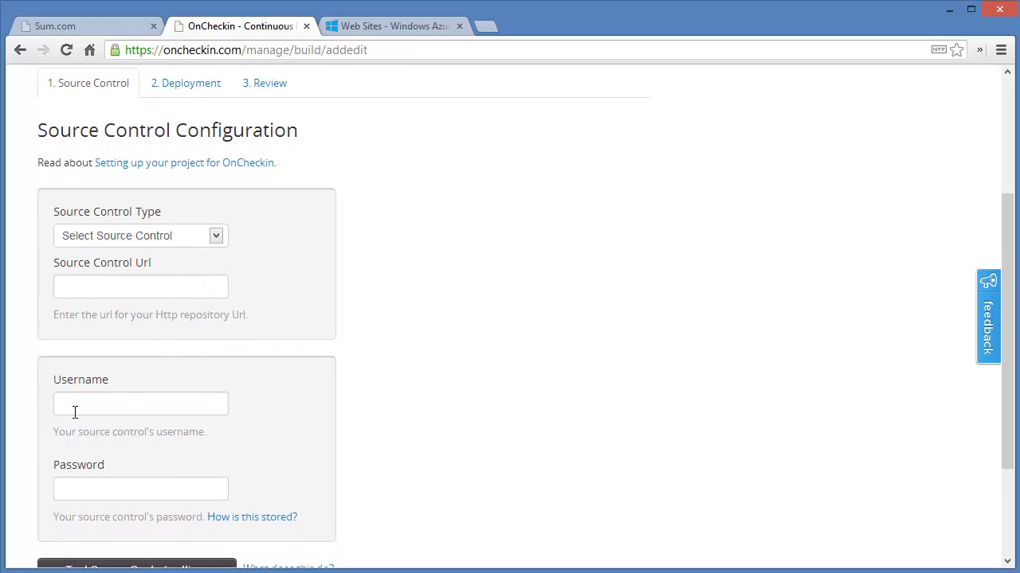
click(211, 240)
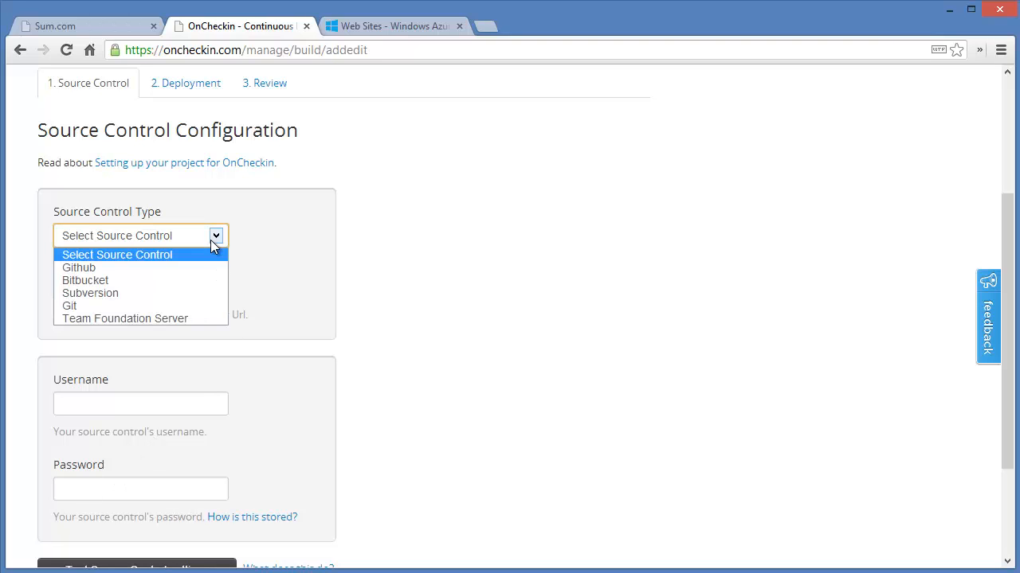
click(189, 284)
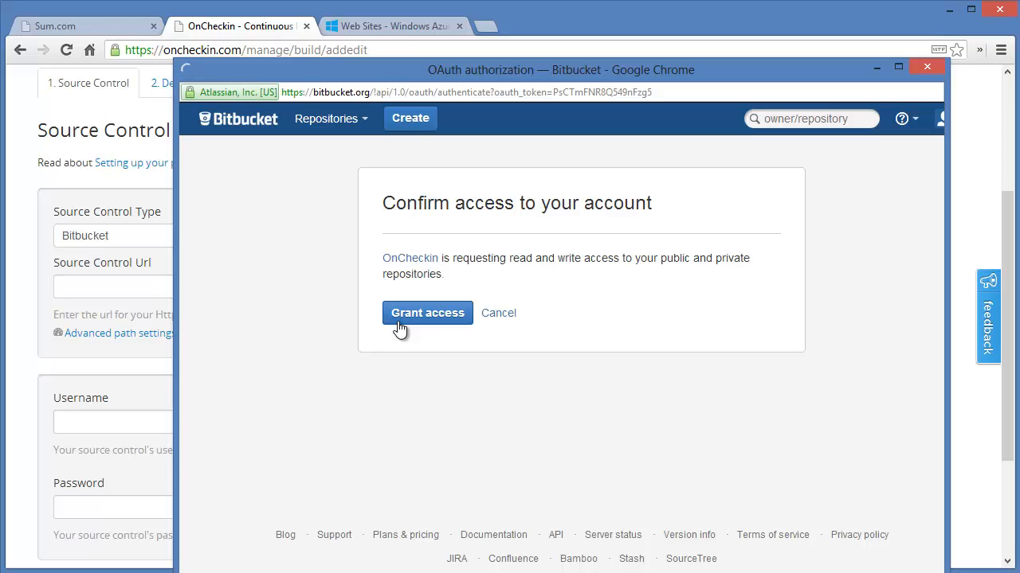
Grant OnCheckin access to the Bitbucket account and select the oncheckintest/oncheckinexample repository.
click(399, 327)
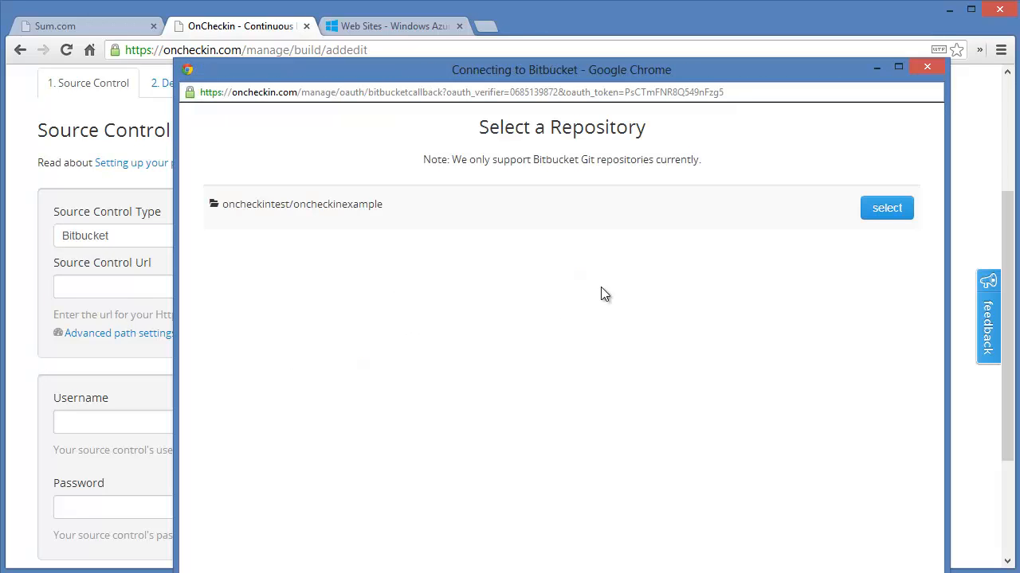
click(886, 210)
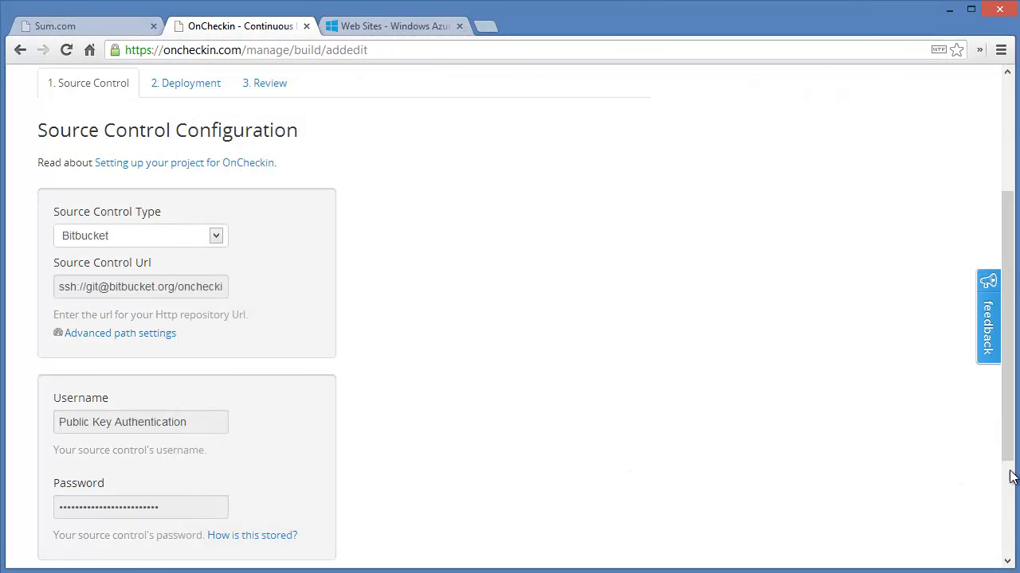
Test the source control settings and continue to the deployment setup.
scroll(1010, 478, down, 2)
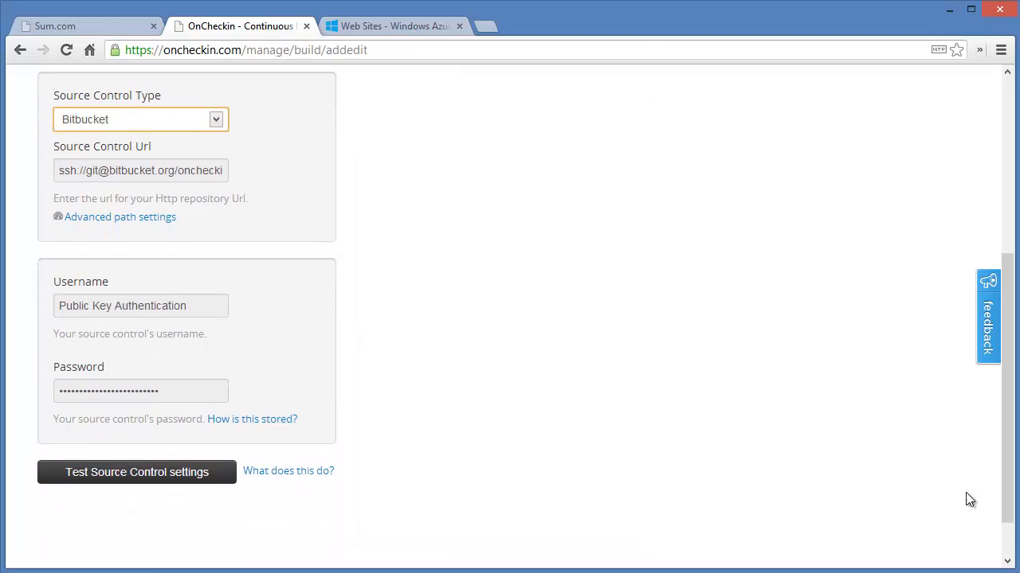
click(196, 478)
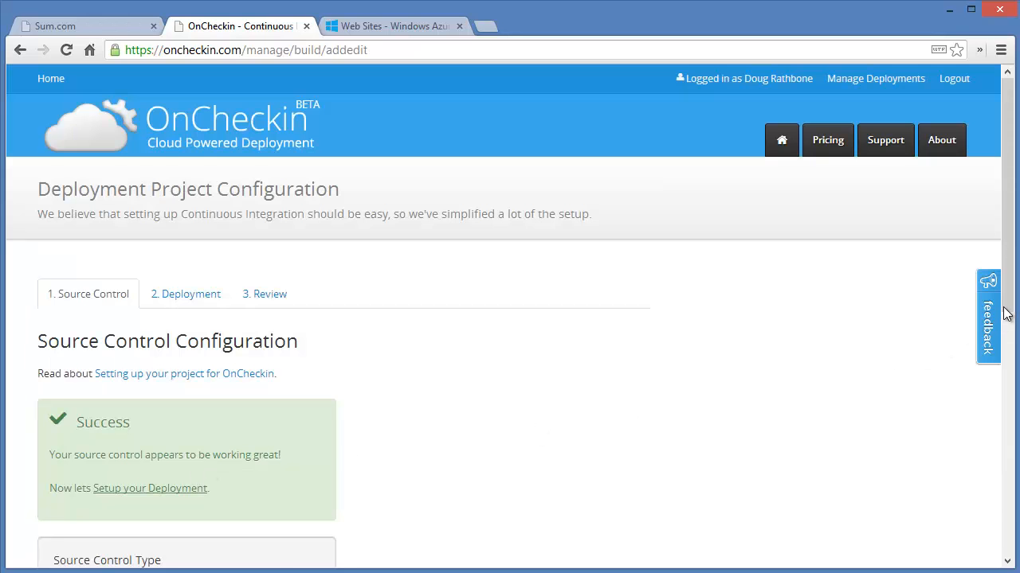
drag(1006, 311, 984, 415)
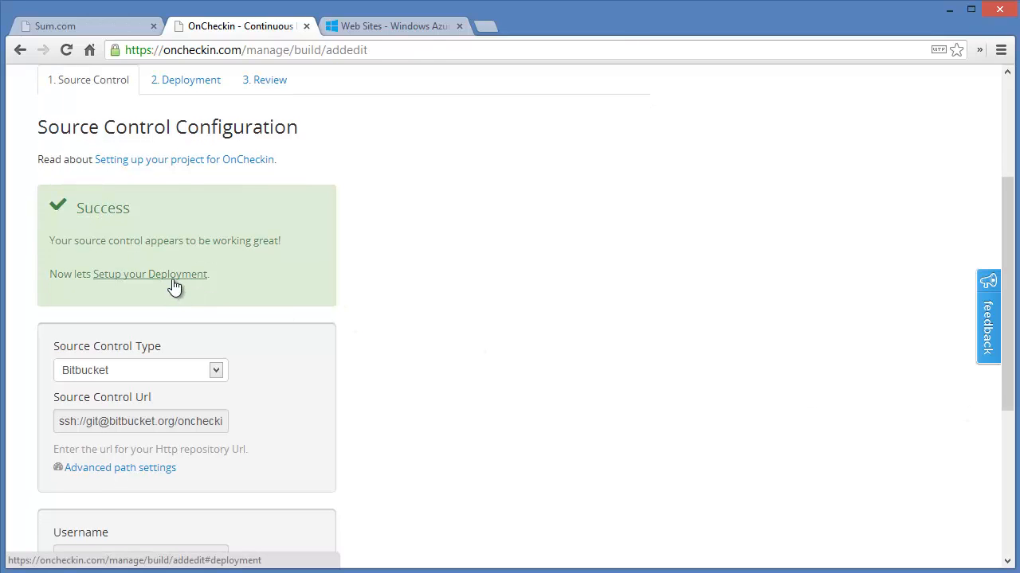
click(149, 274)
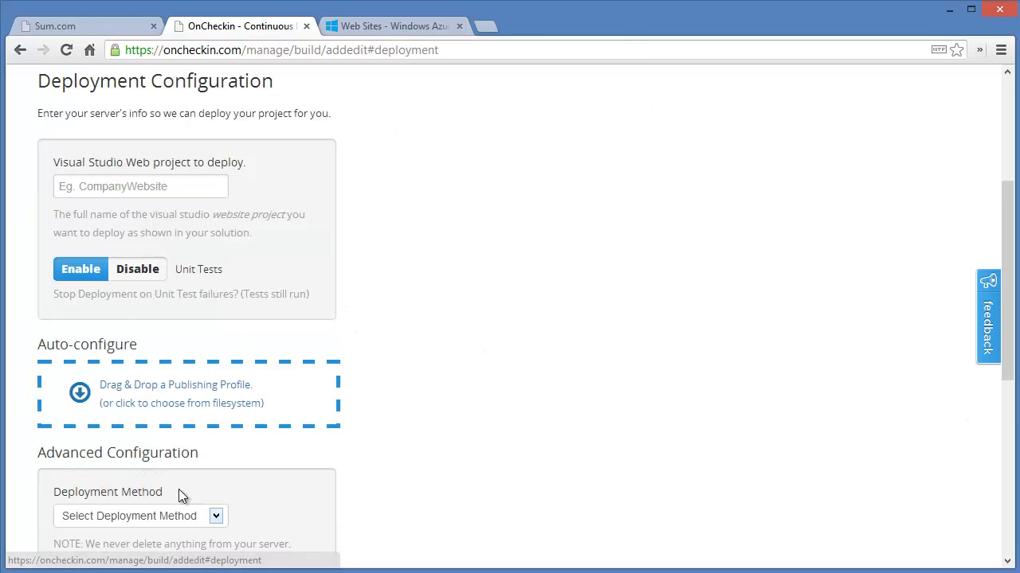
Set the Visual Studio web project to deploy to OnCheckinExample.Website, keeping unit tests enabled.
click(211, 188)
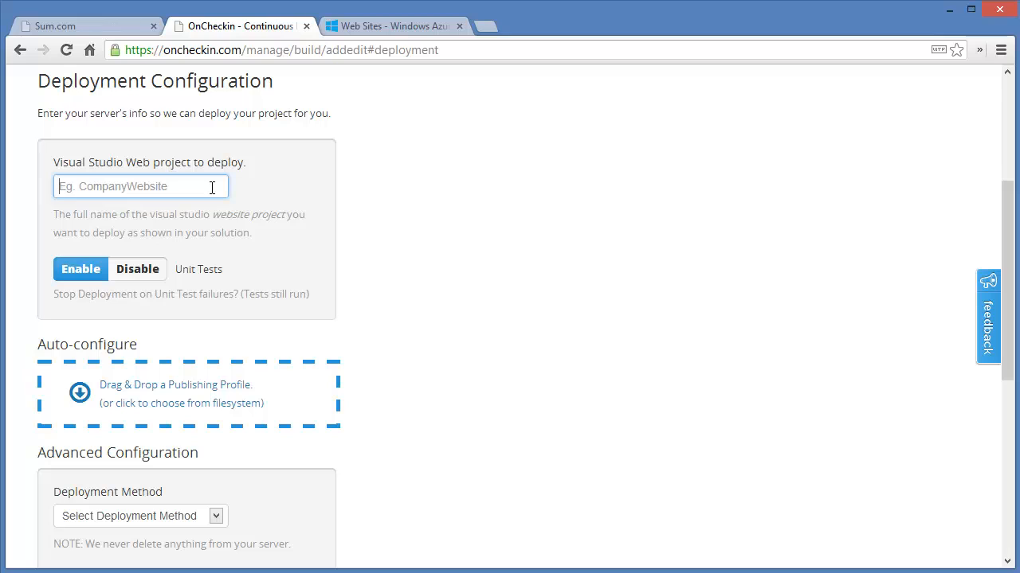
text(Oncheckin)
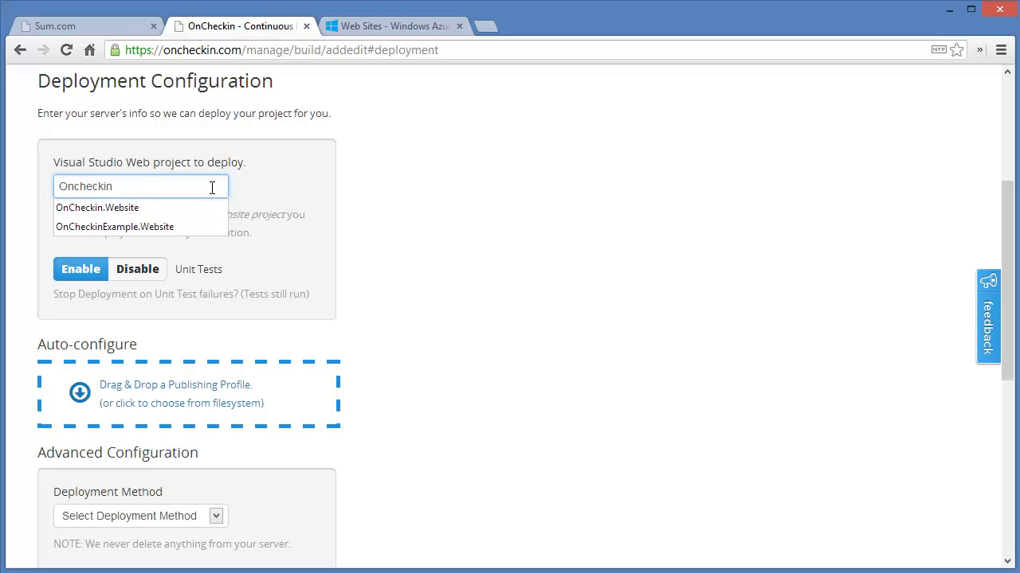
click(178, 227)
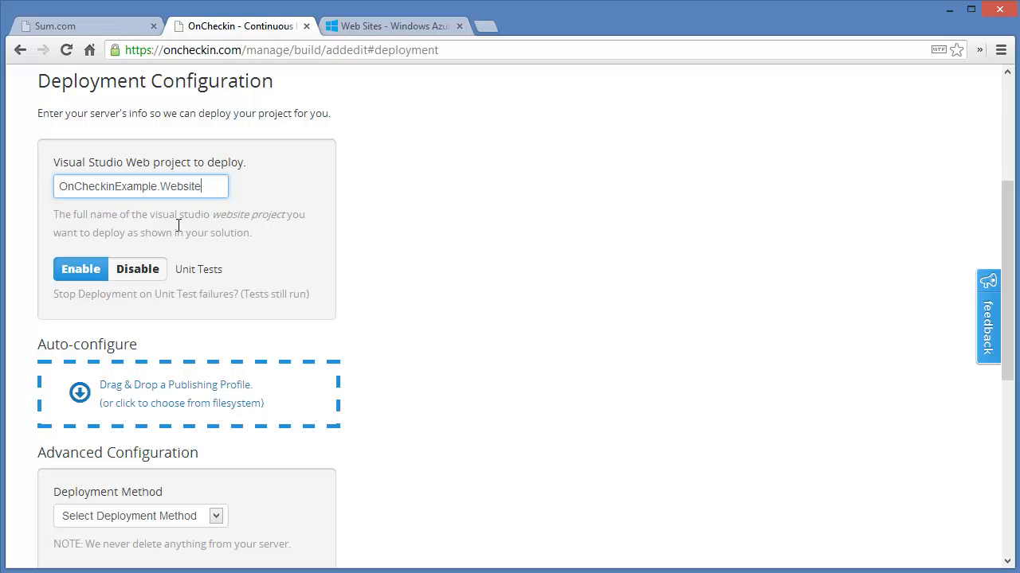
click(151, 273)
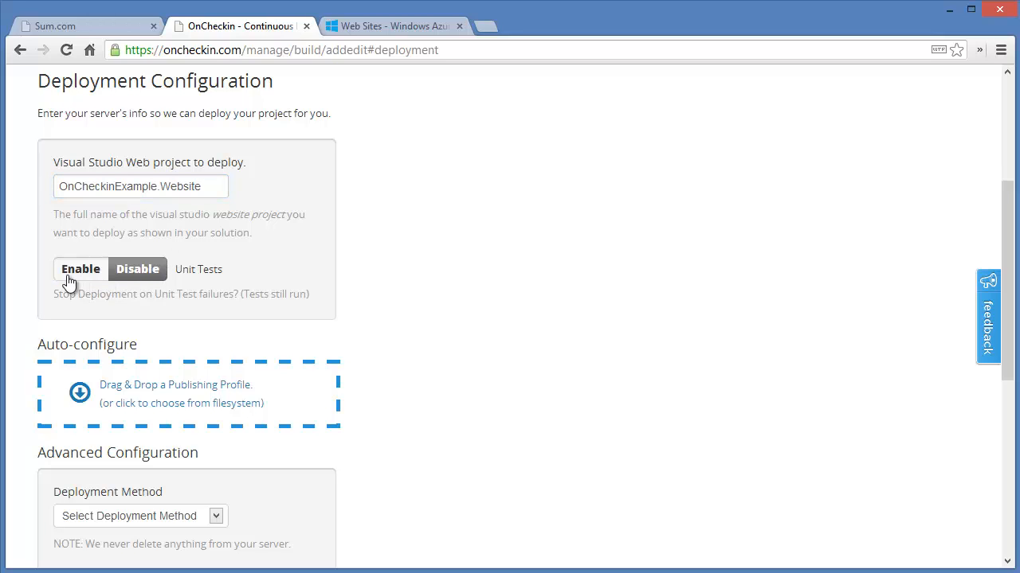
click(72, 278)
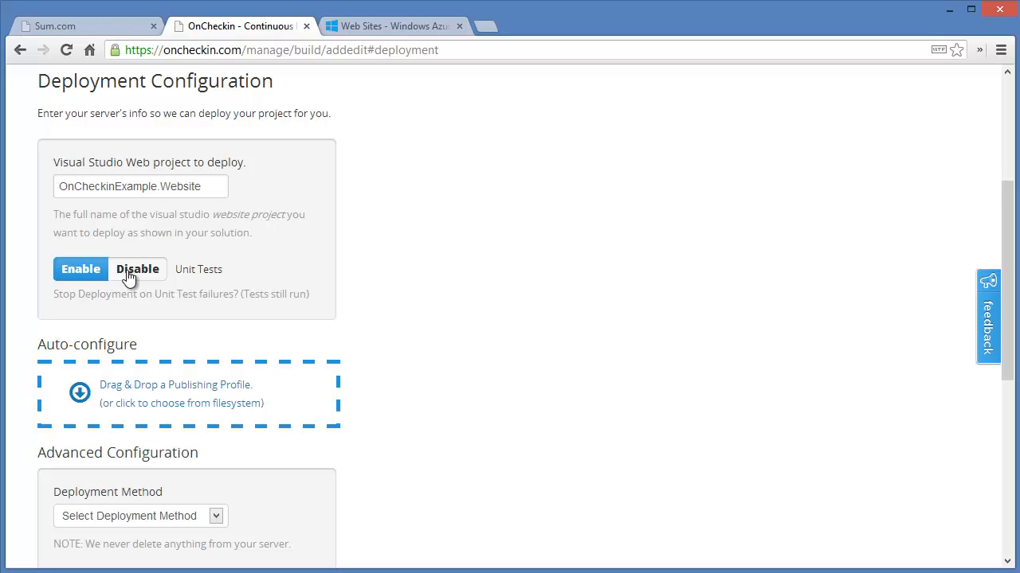
Try to choose Web Deploy as the deployment method.
drag(1012, 285, 987, 395)
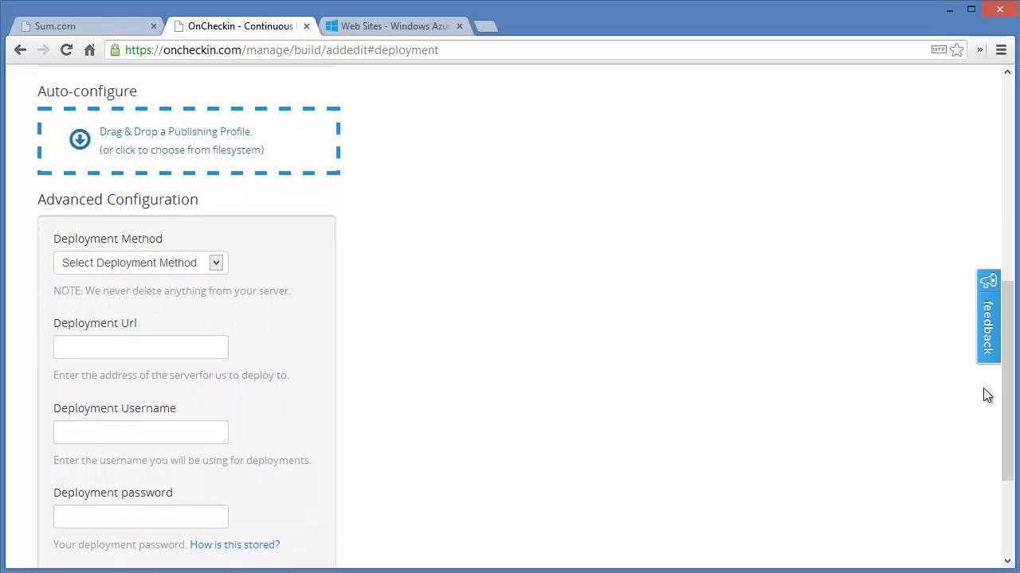
click(206, 272)
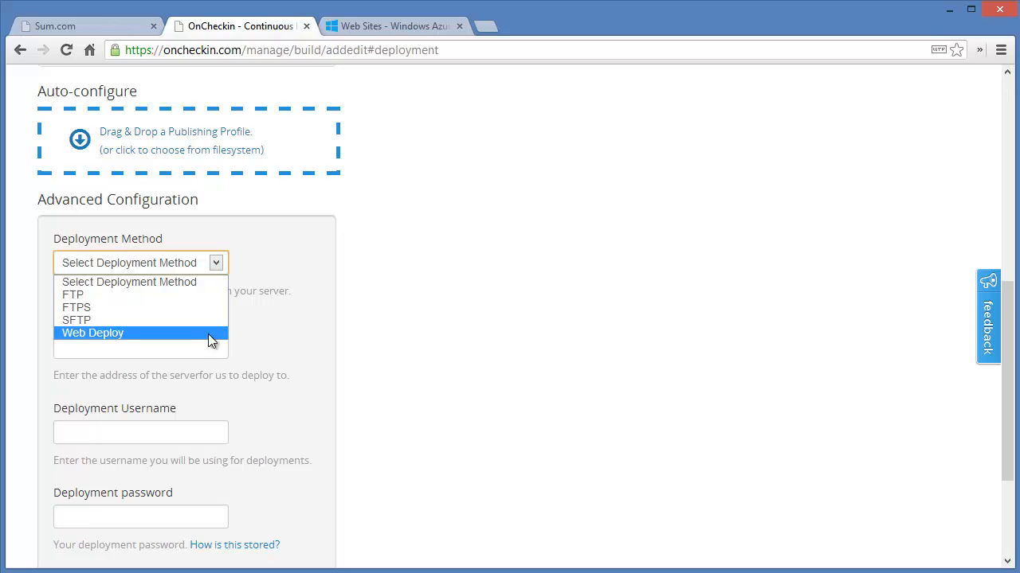
click(286, 324)
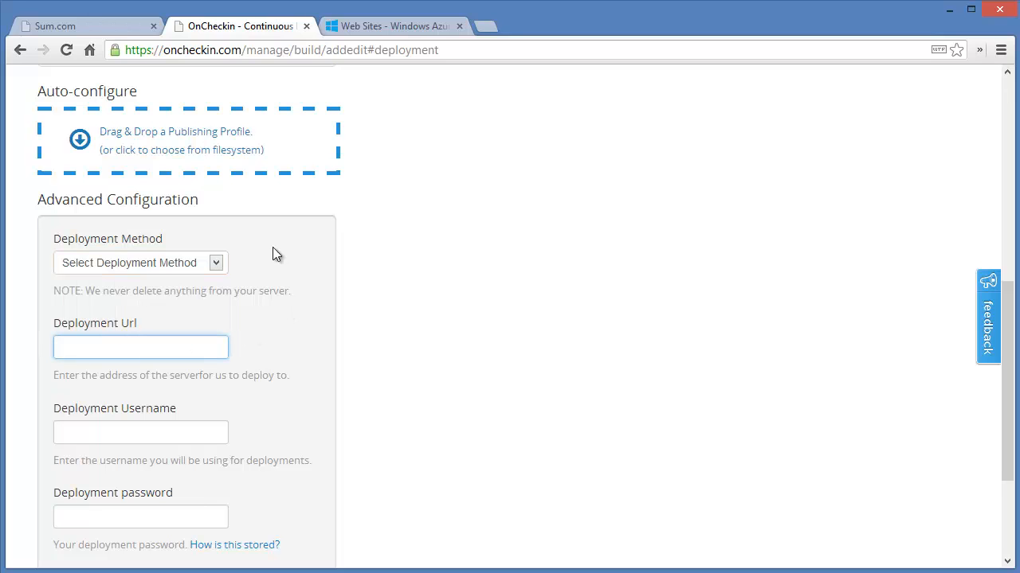
Download the publish profile for the oncheckinexample site from the Windows Azure portal.
click(431, 28)
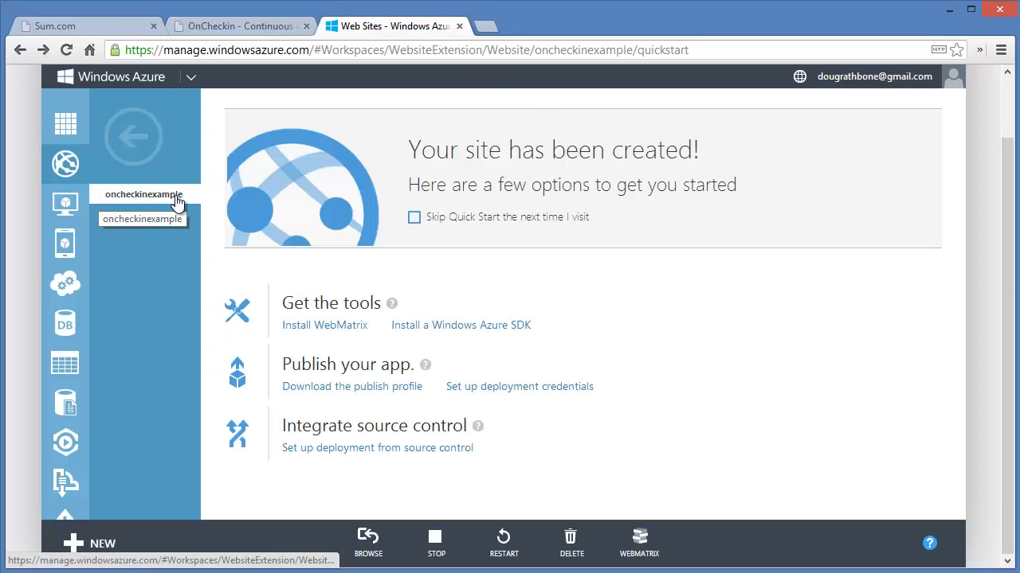
click(384, 390)
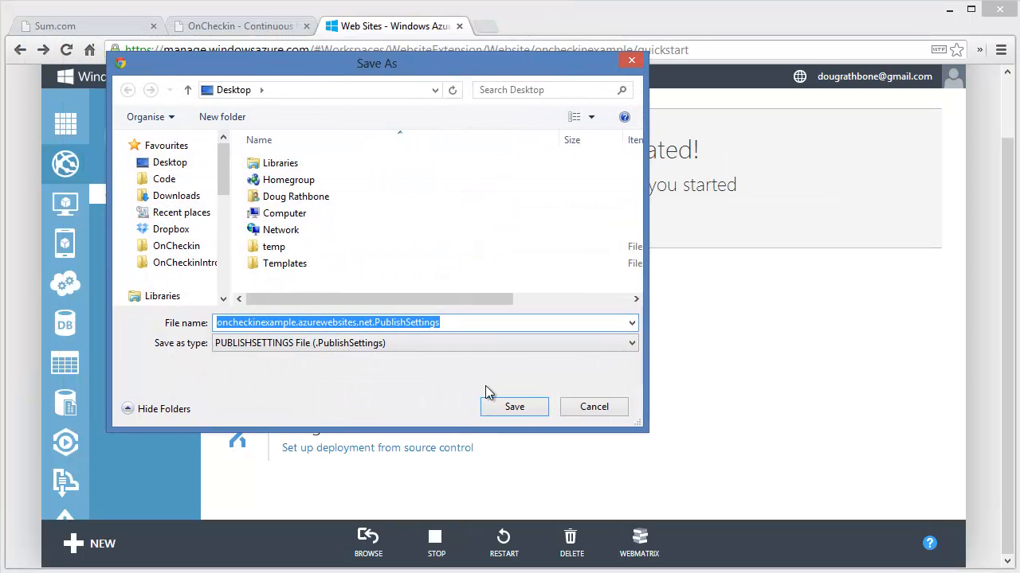
click(516, 407)
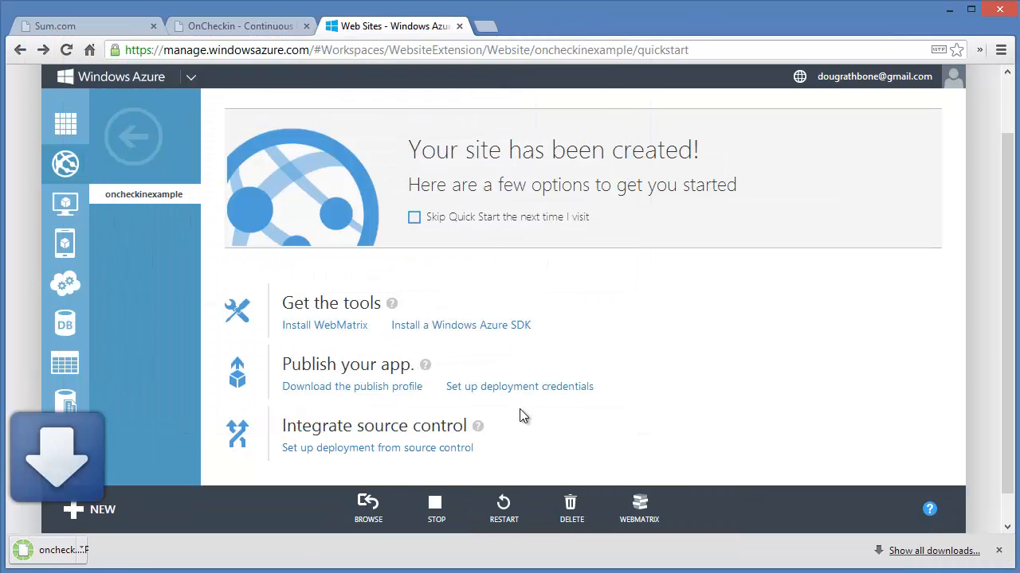
Auto-configure the deployment by loading the oncheckinexample.azurewebsites.net.PublishSettings profile.
click(280, 29)
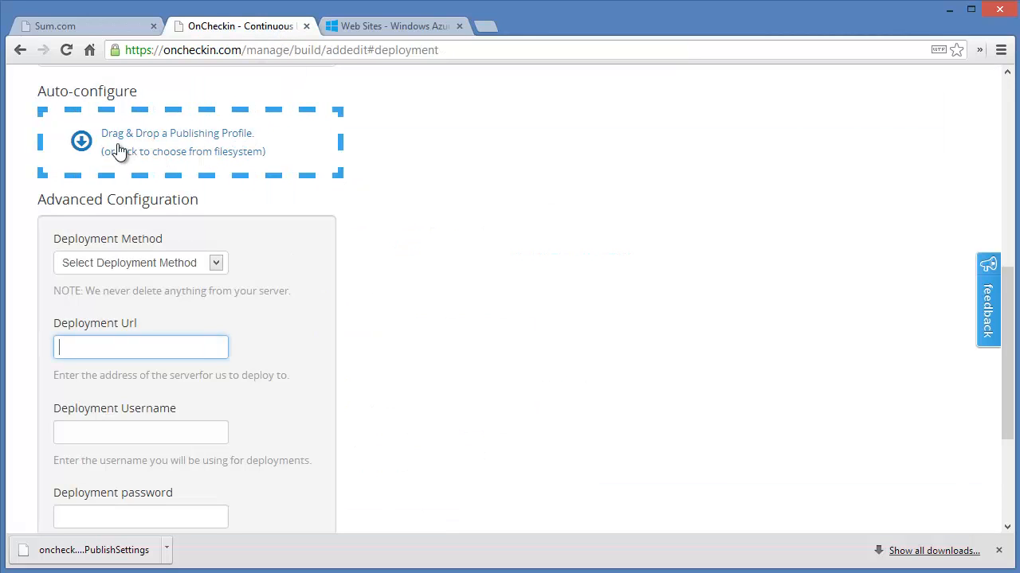
click(231, 153)
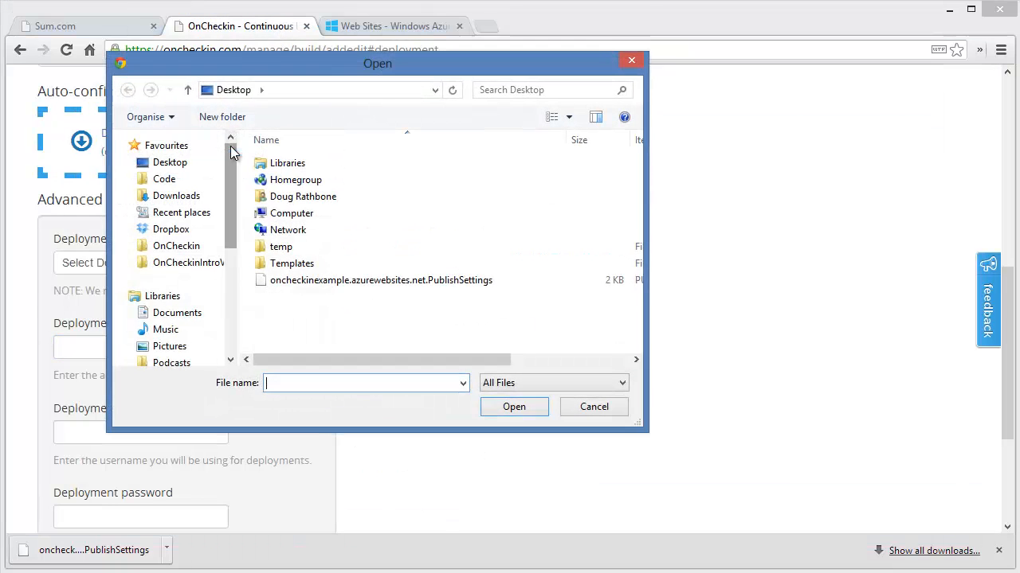
double_click(398, 280)
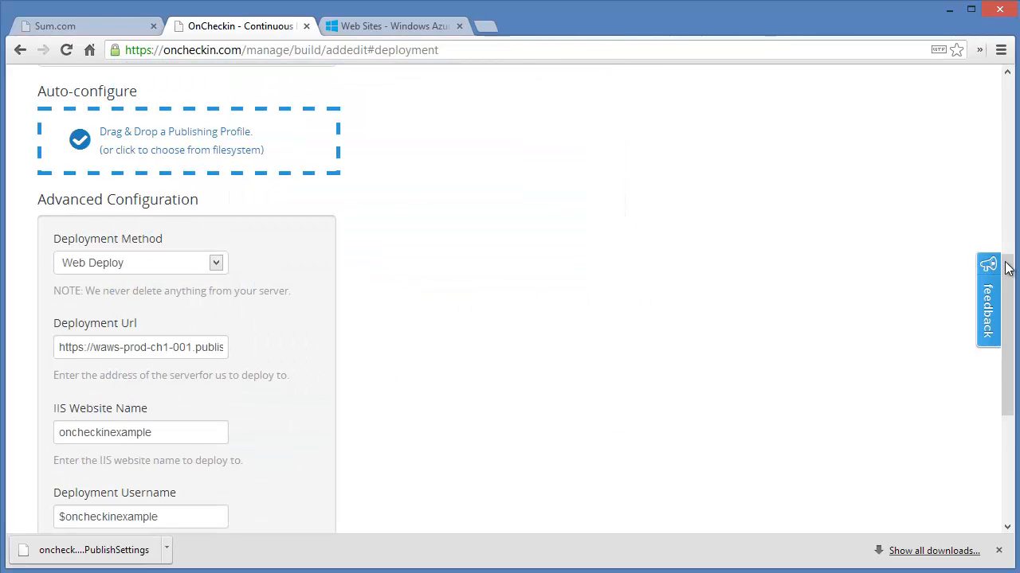
Test the deployment settings and close the downloads bar.
drag(1008, 271, 999, 331)
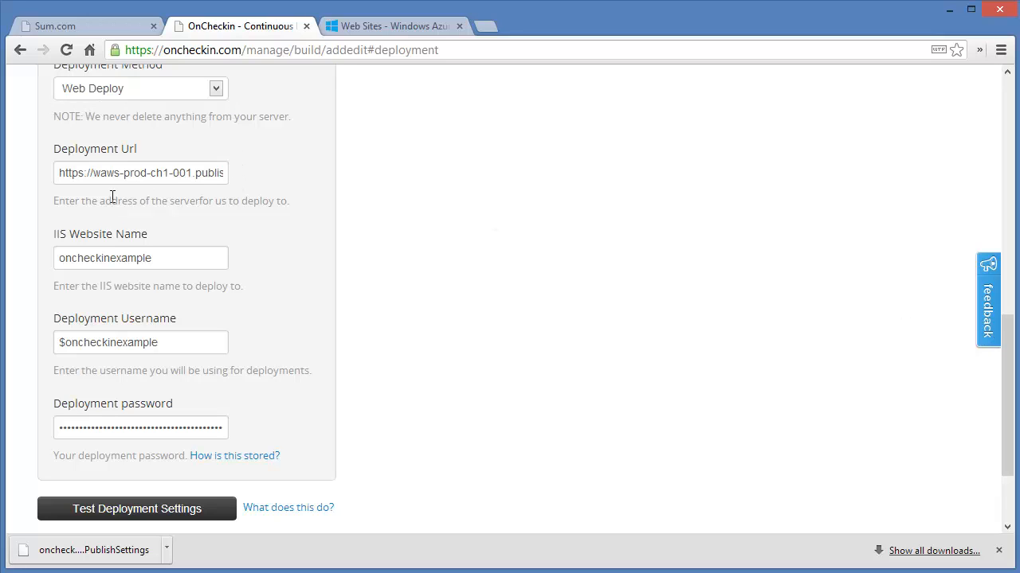
click(145, 511)
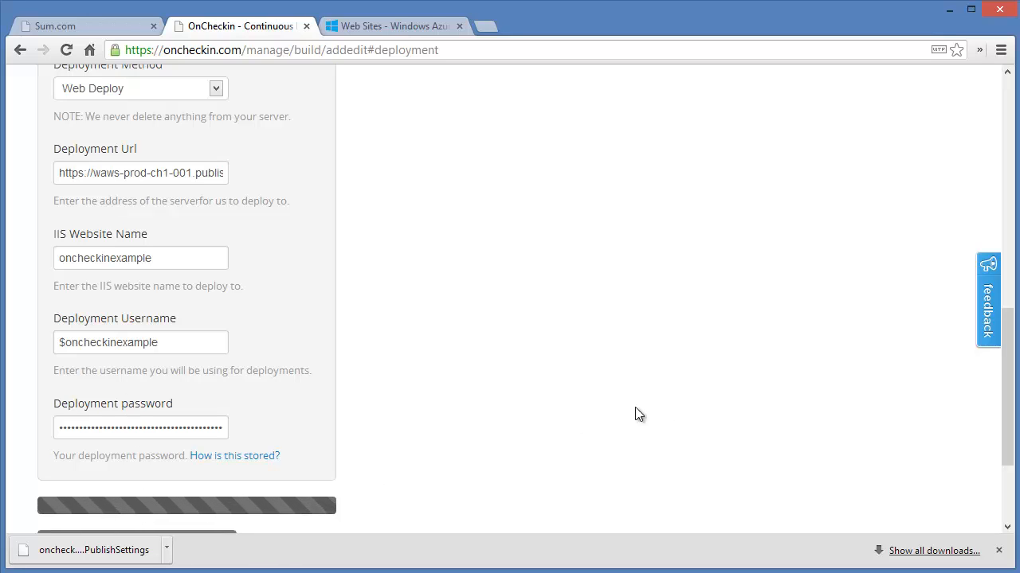
click(998, 551)
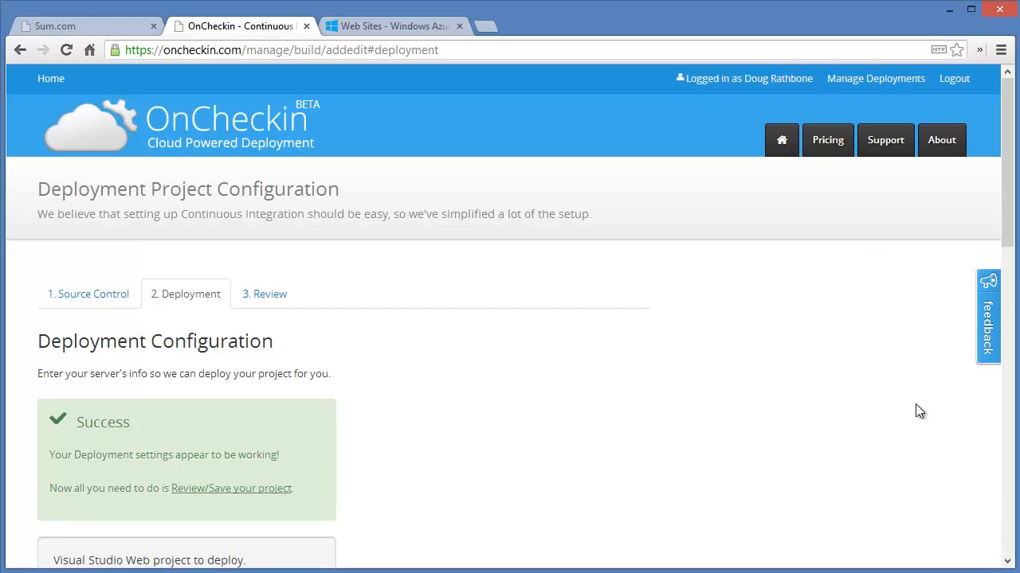
Open the Review tab and scroll through the project configuration summary.
drag(1014, 243, 1008, 294)
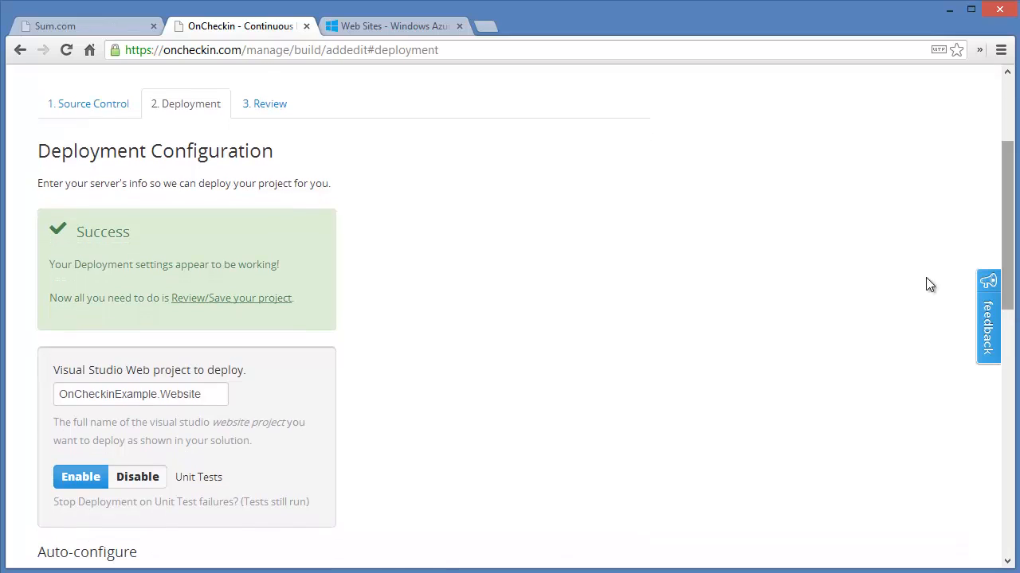
click(260, 109)
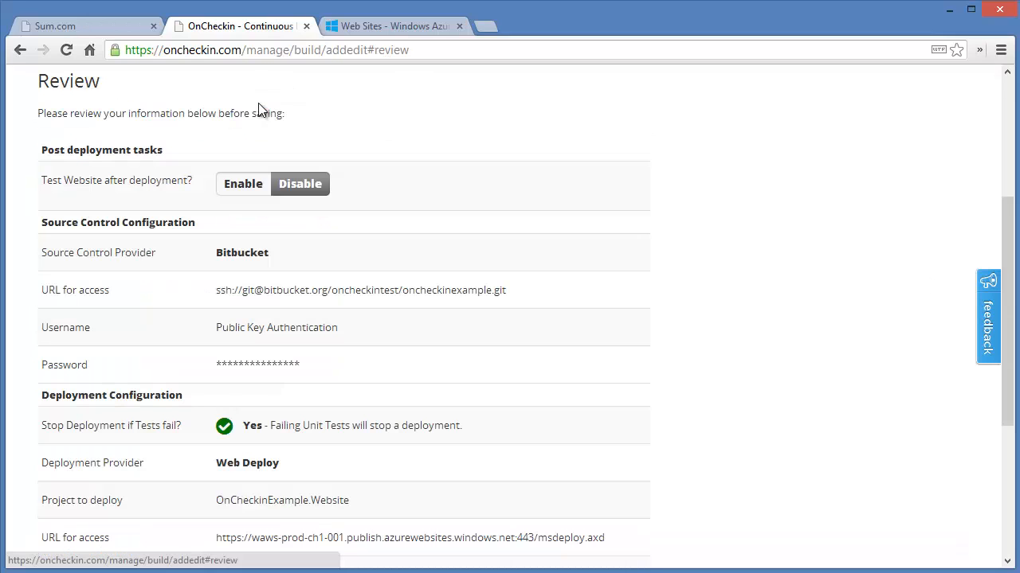
drag(1010, 249, 1006, 282)
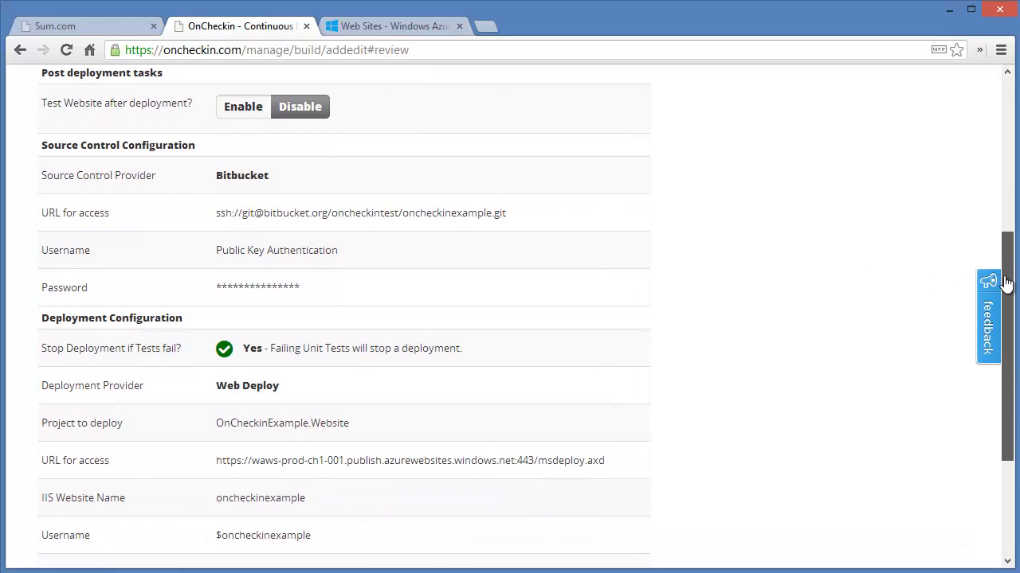
Enable the post-deployment website test with the ASafaWeb security scan, then switch it back to disabled.
click(258, 111)
click(239, 141)
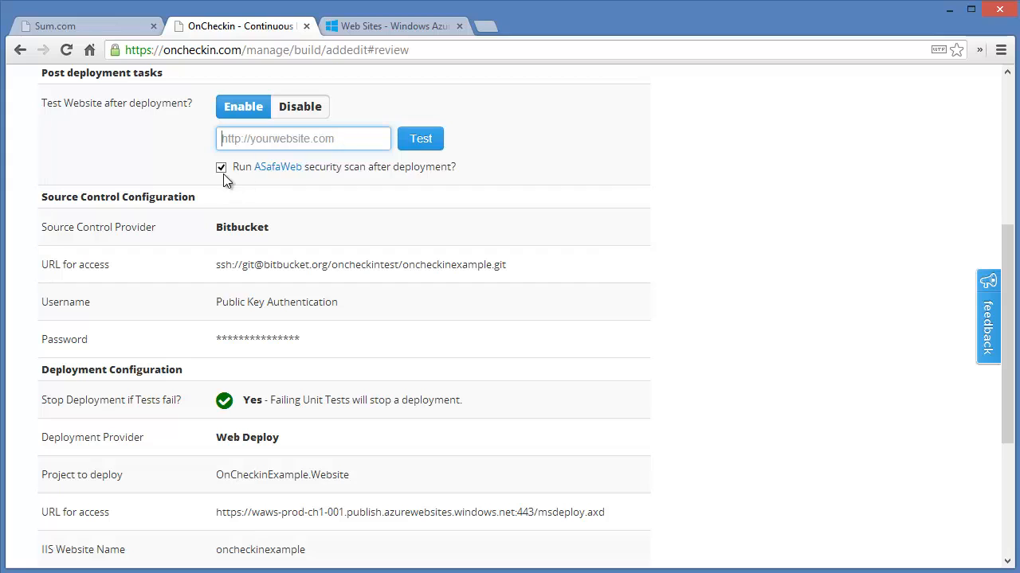
click(298, 117)
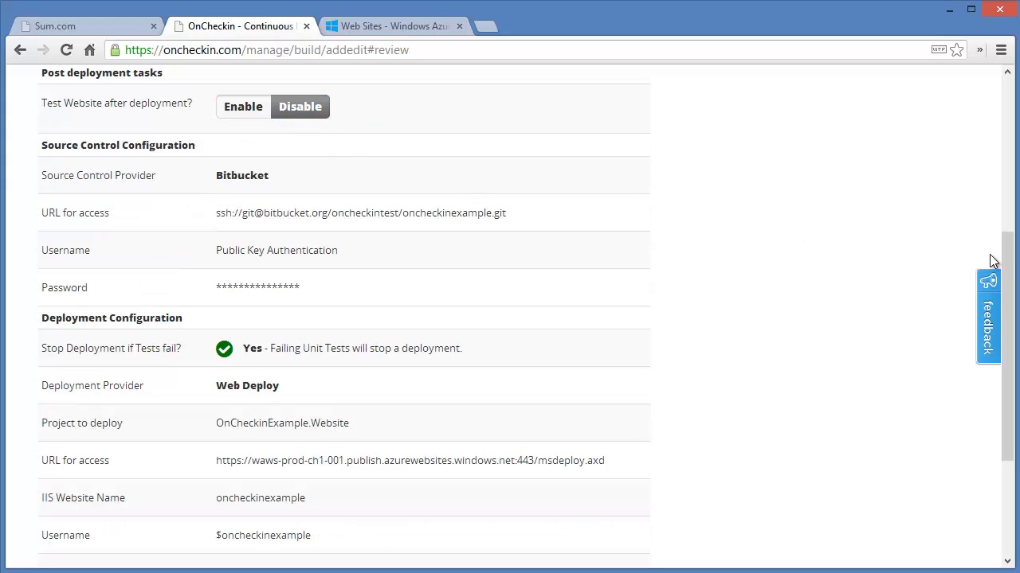
Save the OnCheckin project configuration.
drag(1007, 268, 823, 375)
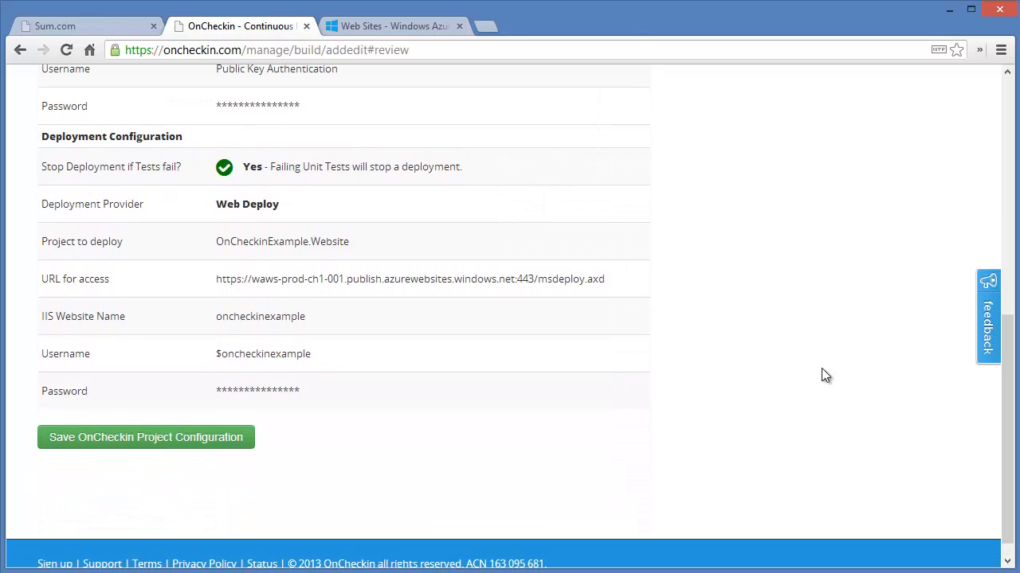
click(191, 442)
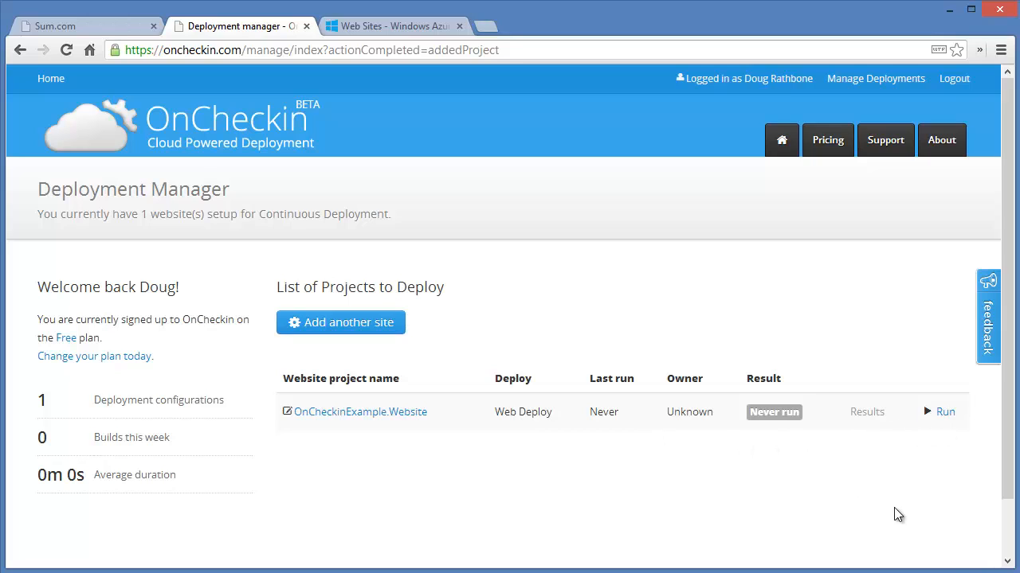
Launch a new deployment of OnCheckinExample.Website and confirm it.
click(945, 412)
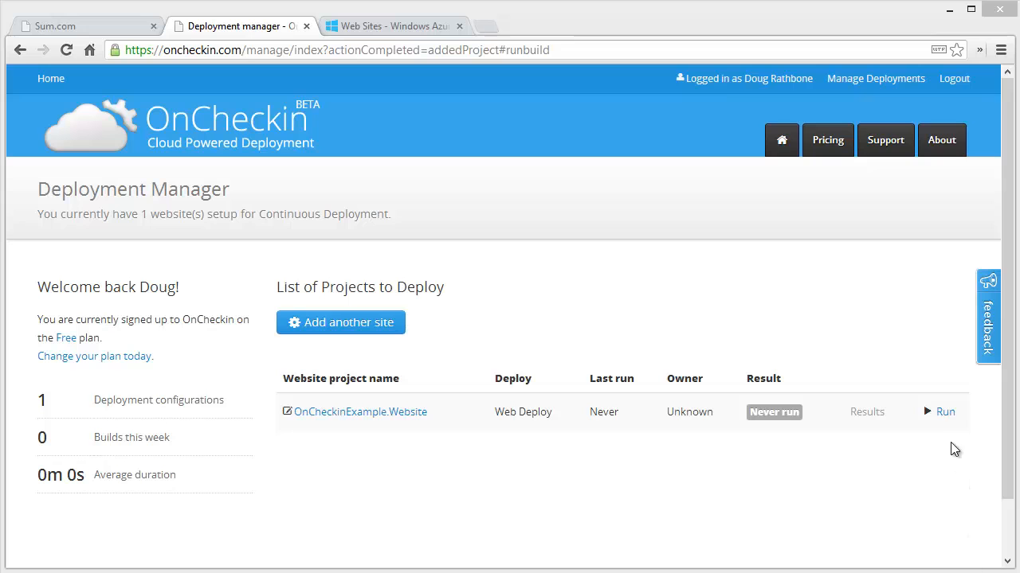
click(946, 414)
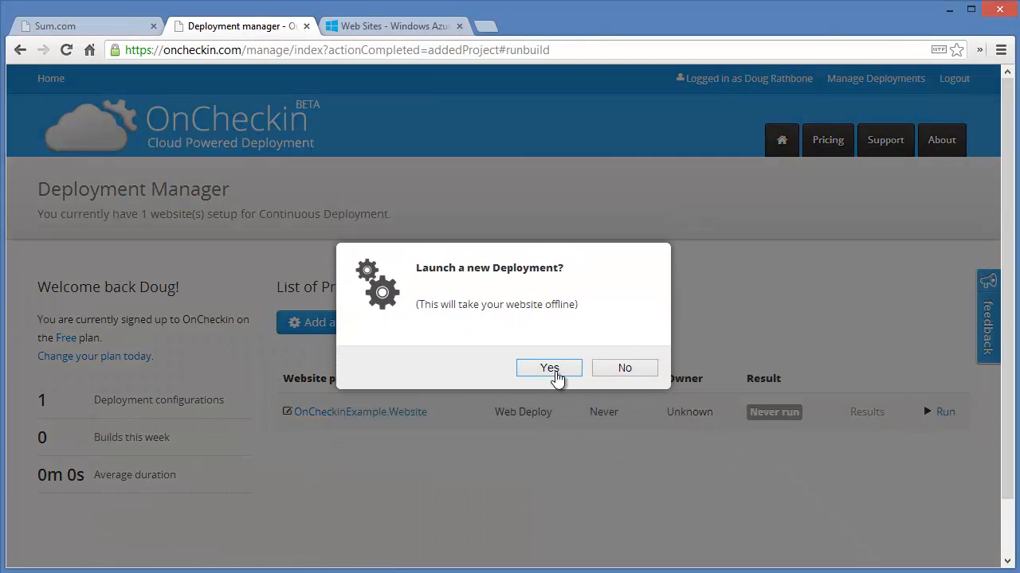
click(557, 377)
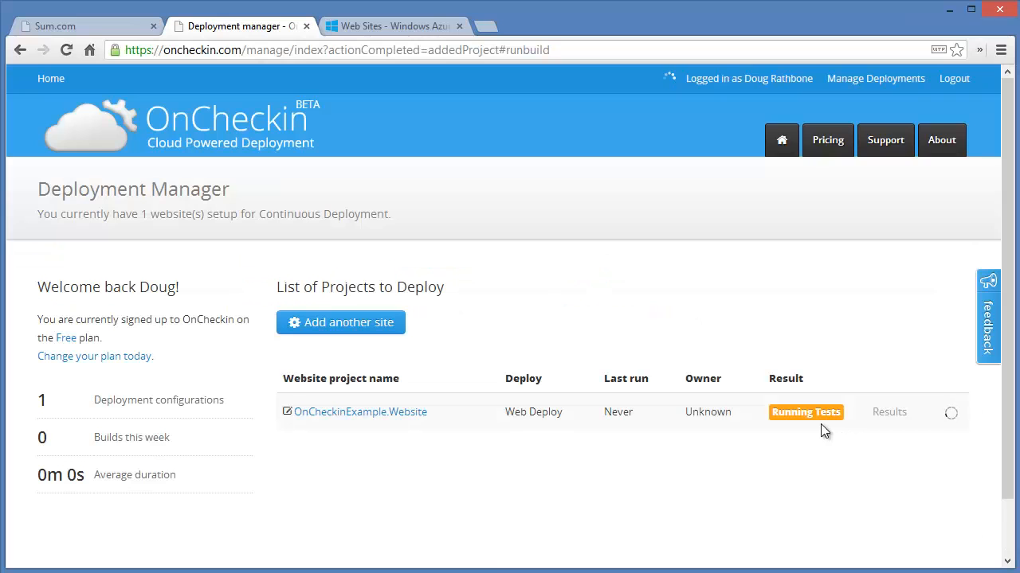
Open the oncheckinexample site from its Windows Azure dashboard in a new tab.
click(430, 30)
click(283, 107)
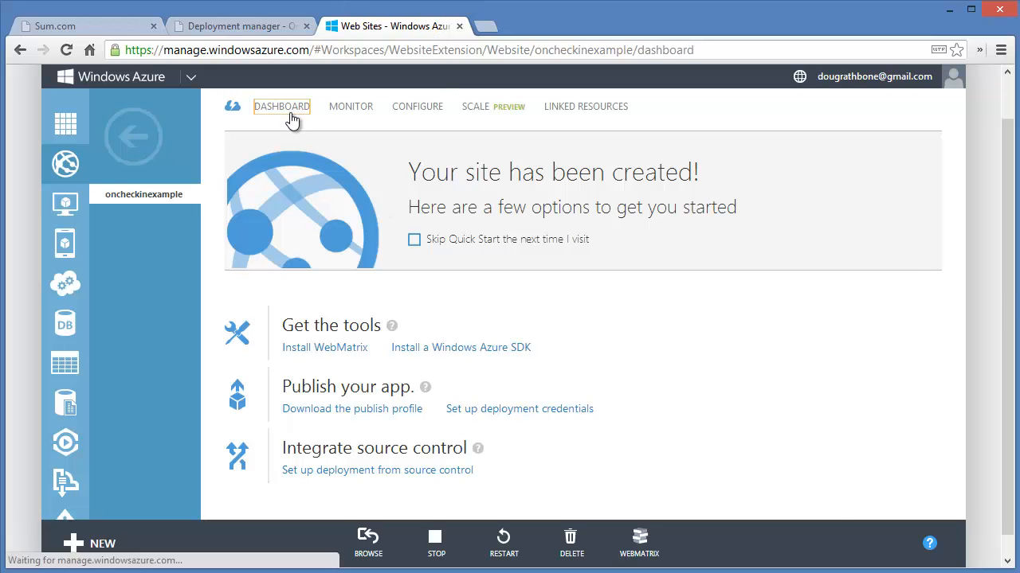
drag(1007, 282, 995, 400)
click(896, 381)
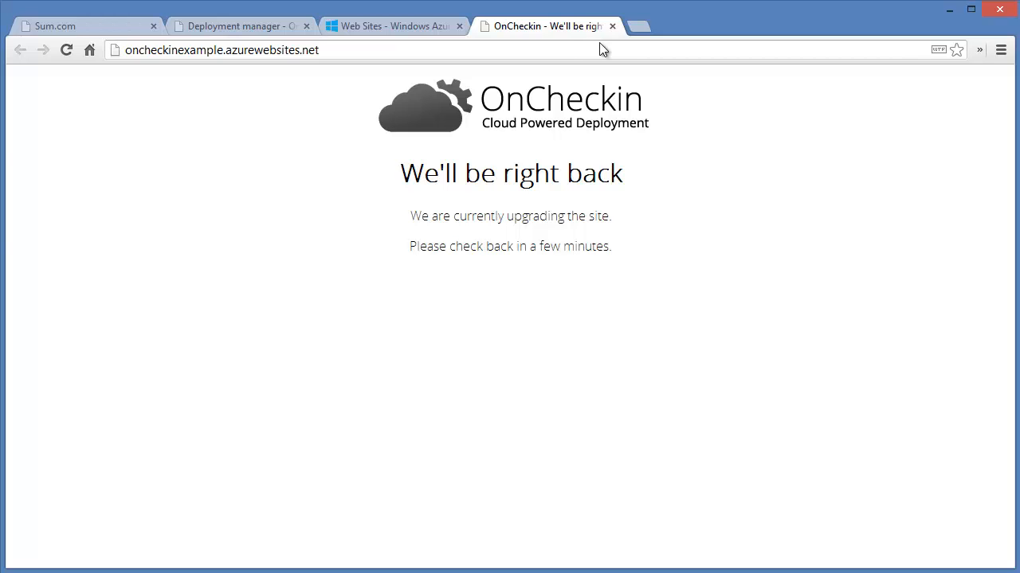
Check the deployment's progress and reload the live oncheckinexample site.
click(242, 30)
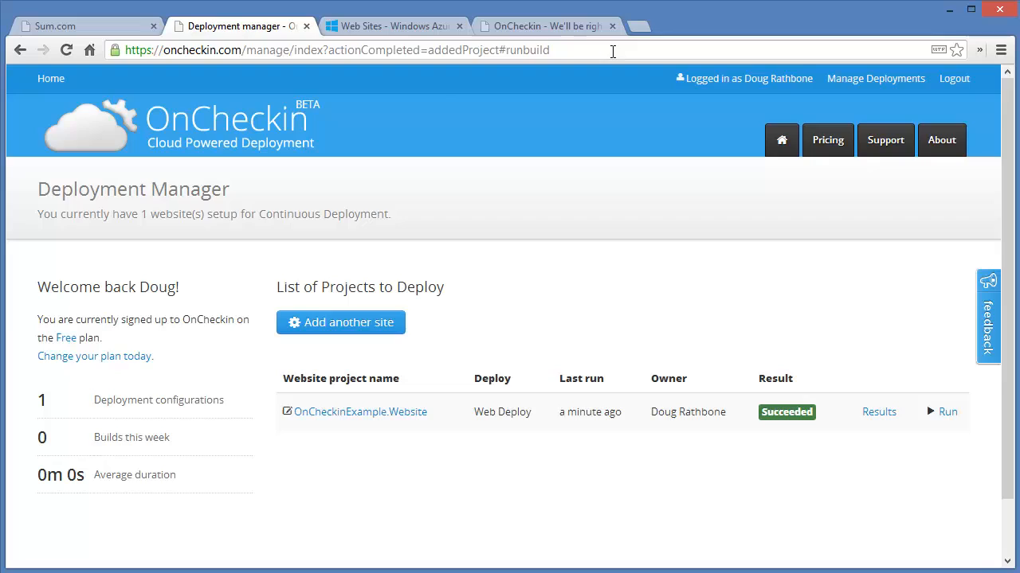
click(578, 30)
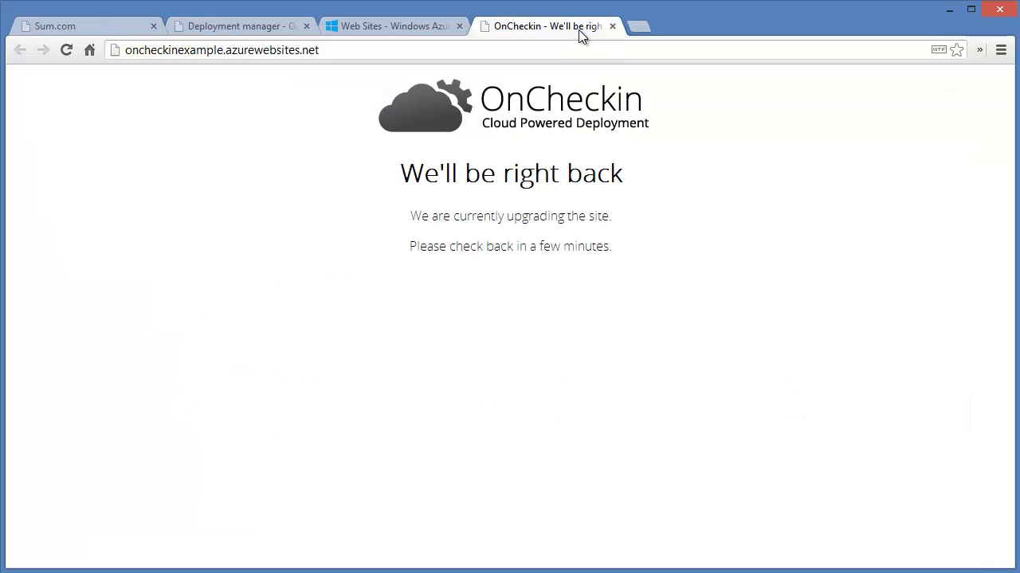
key(F5)
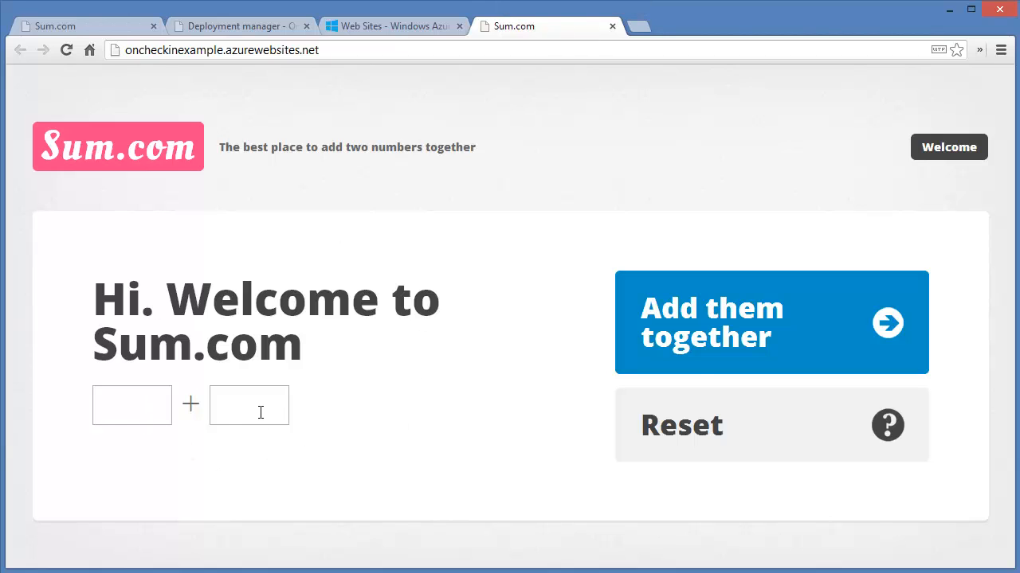
Open the detailed results of deployment #1 for OnCheckinExample.Website.
click(236, 29)
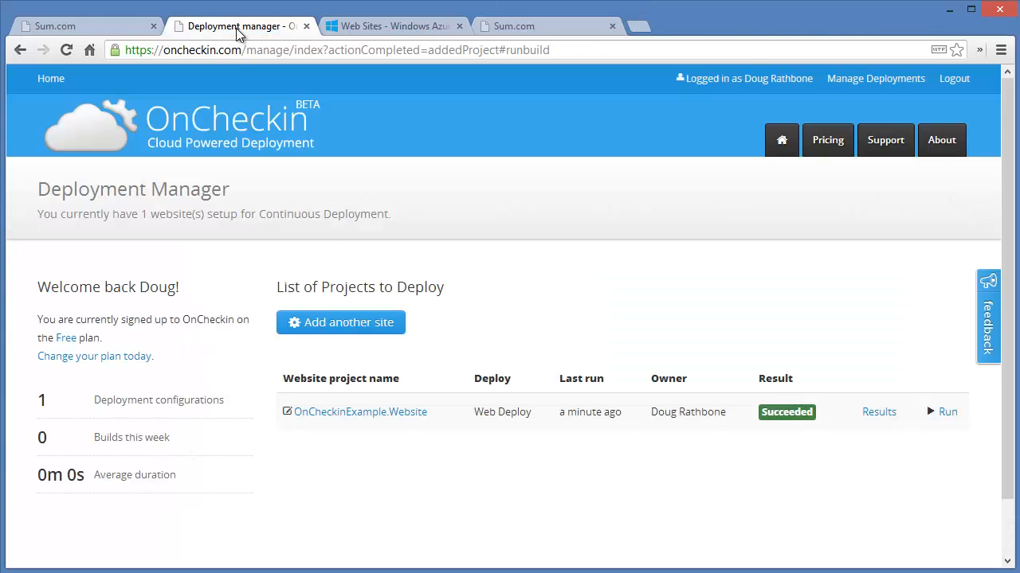
click(876, 414)
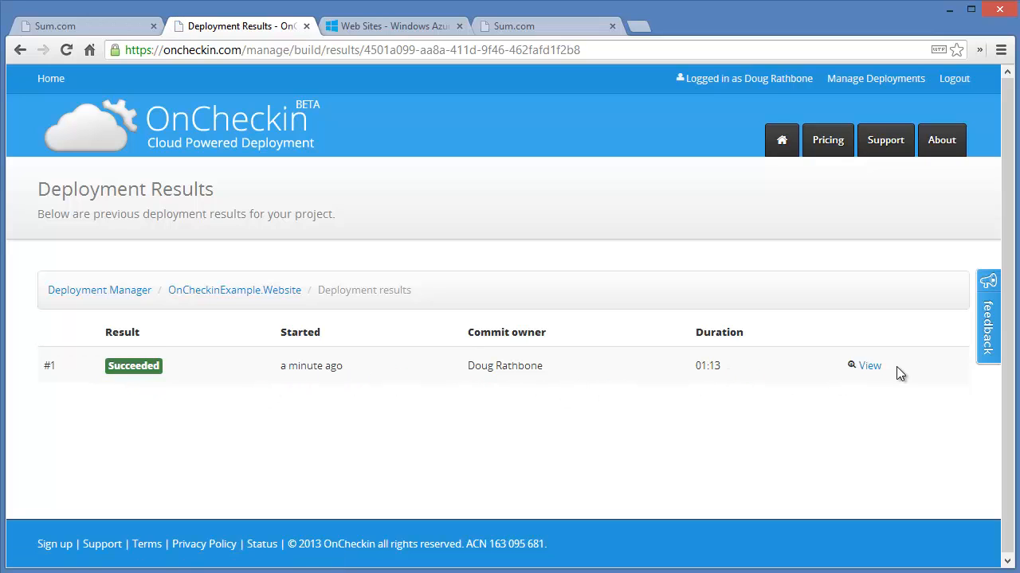
click(869, 371)
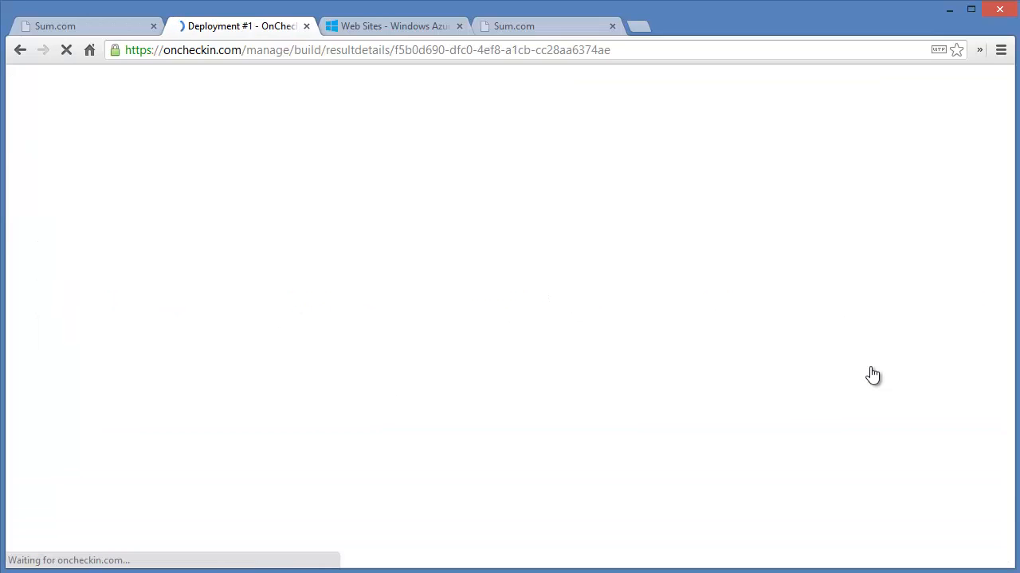
scroll(980, 454, down, 3)
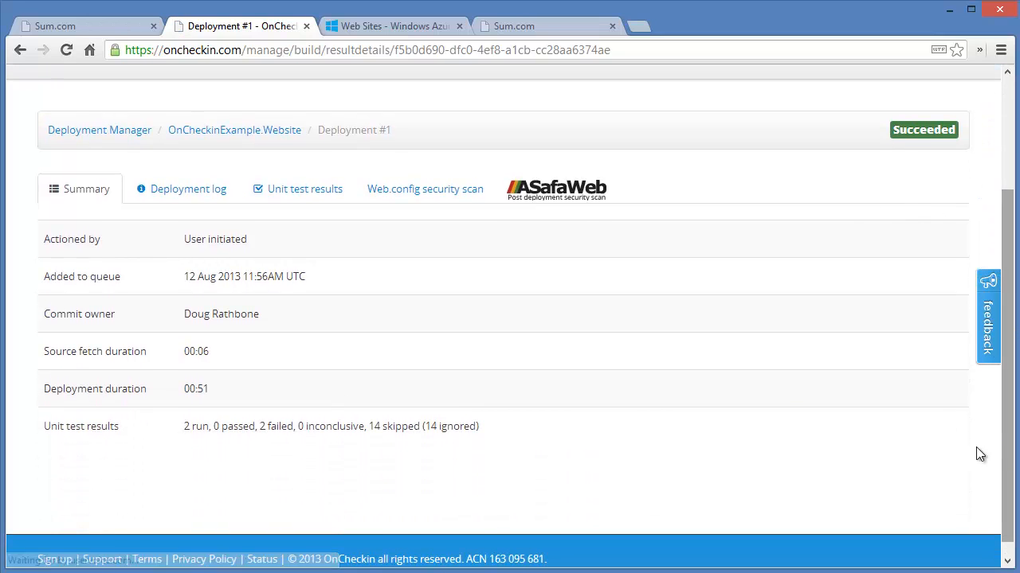
Review the deployment log and the Web.config security scan findings, expanding the HttpOnly cookies item.
click(192, 189)
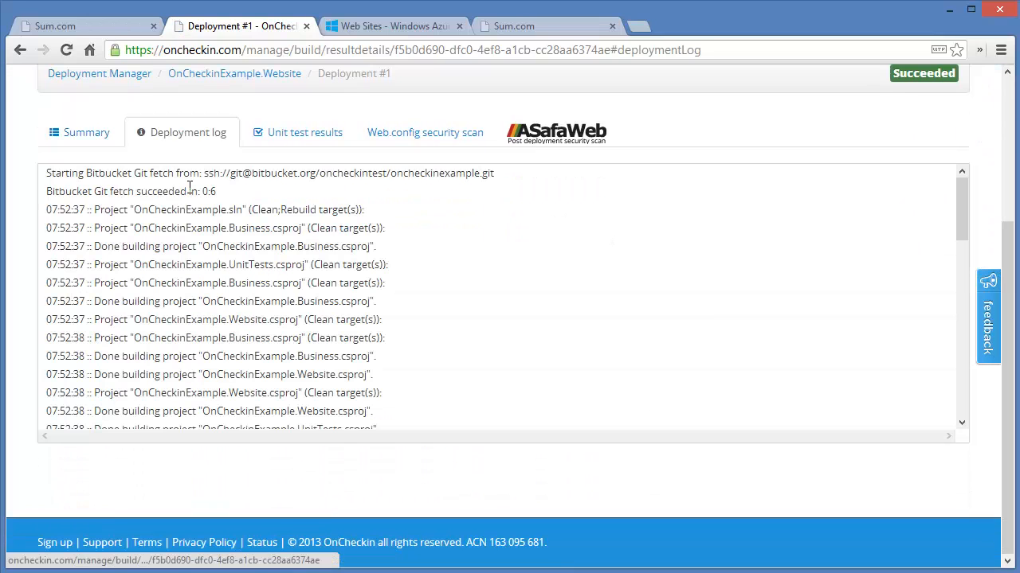
drag(961, 231, 933, 417)
click(425, 132)
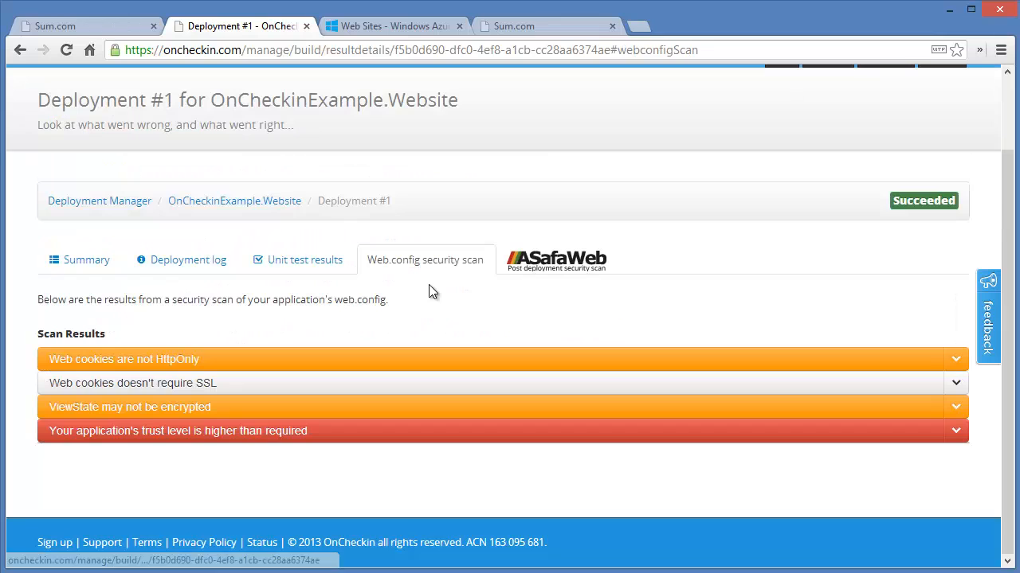
click(193, 363)
drag(1005, 389, 1000, 430)
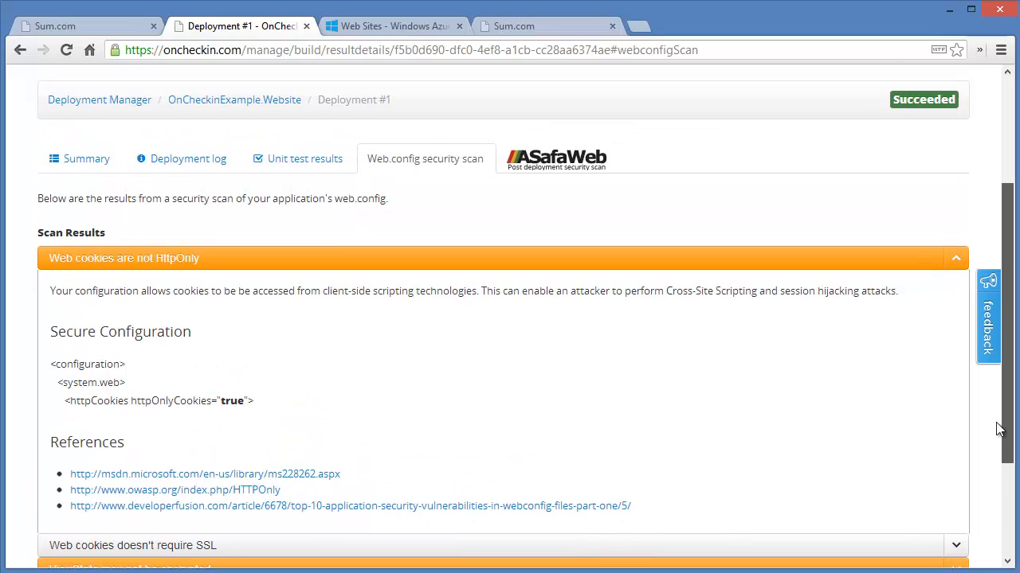
Test the live Sum.com site by adding 10 and 5.
click(517, 27)
click(153, 401)
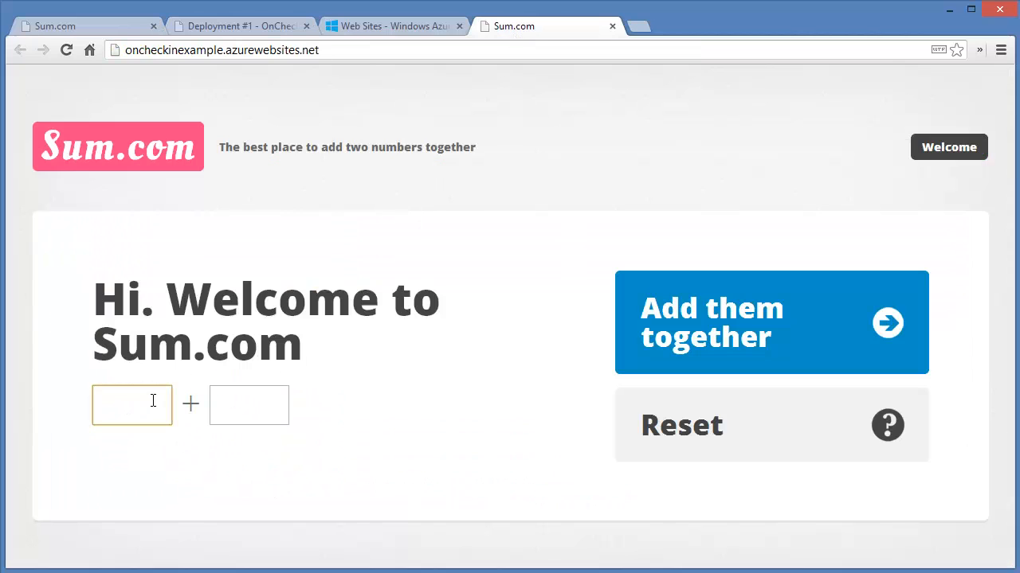
text(10)
click(239, 403)
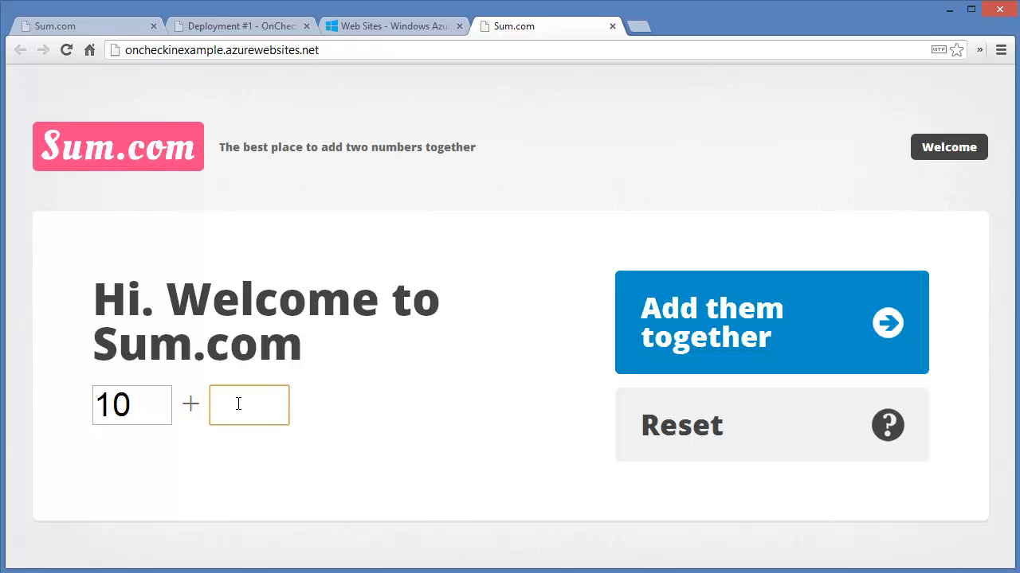
text(5)
click(708, 341)
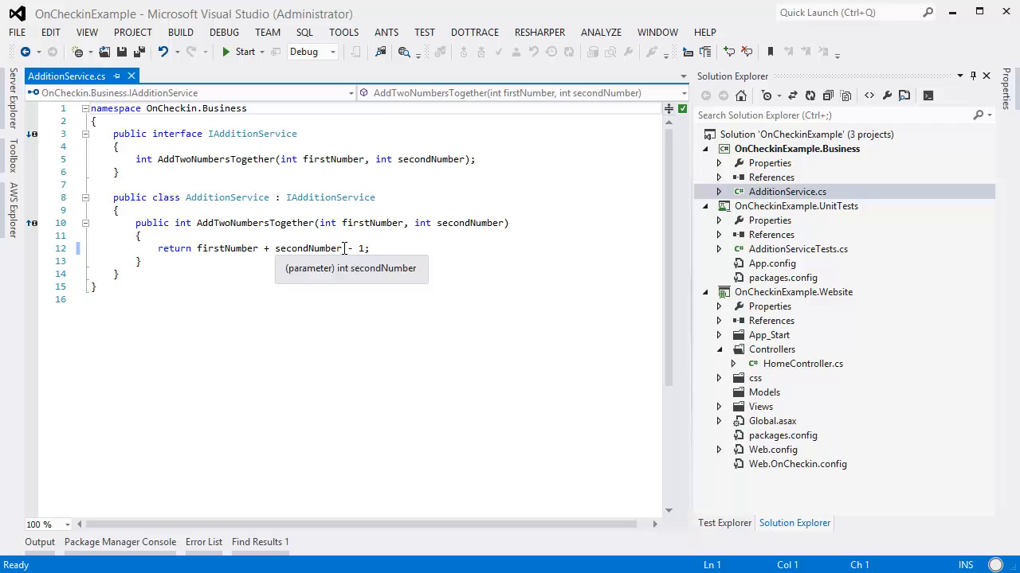
Remove the '- 1' from the AddTwoNumbersTogether return statement and save the file.
drag(343, 249, 367, 248)
key(Delete)
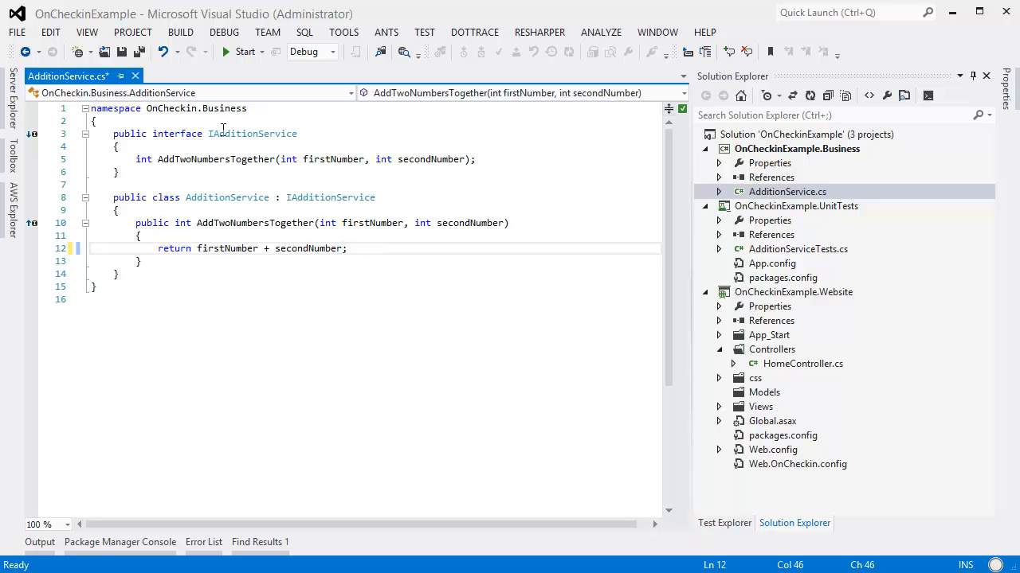
click(139, 54)
Commit the staged AdditionService.cs change with message 'Fixed Addition Bug.' and push it to origin.
drag(271, 388, 220, 179)
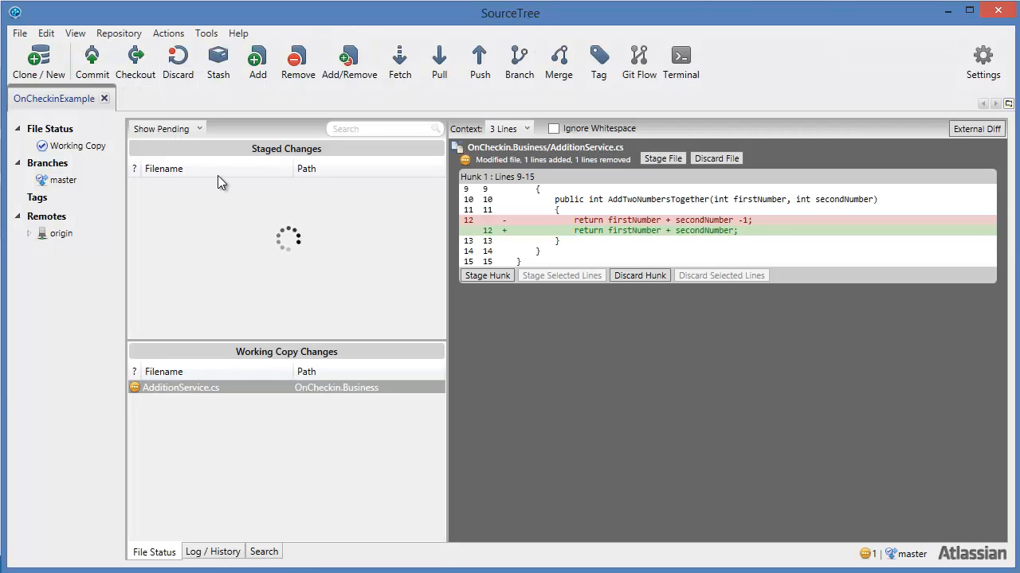
click(91, 66)
click(96, 522)
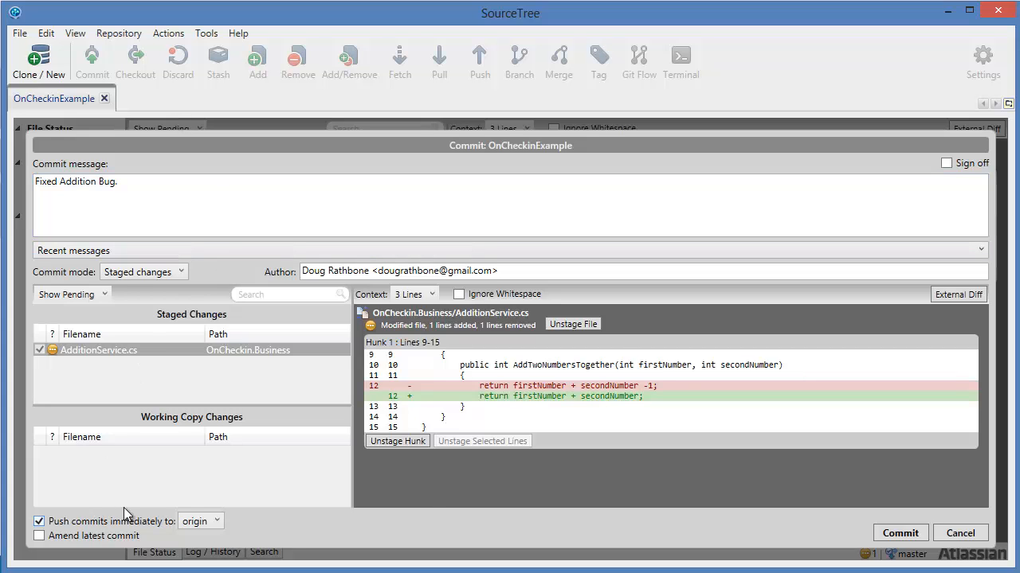
click(920, 537)
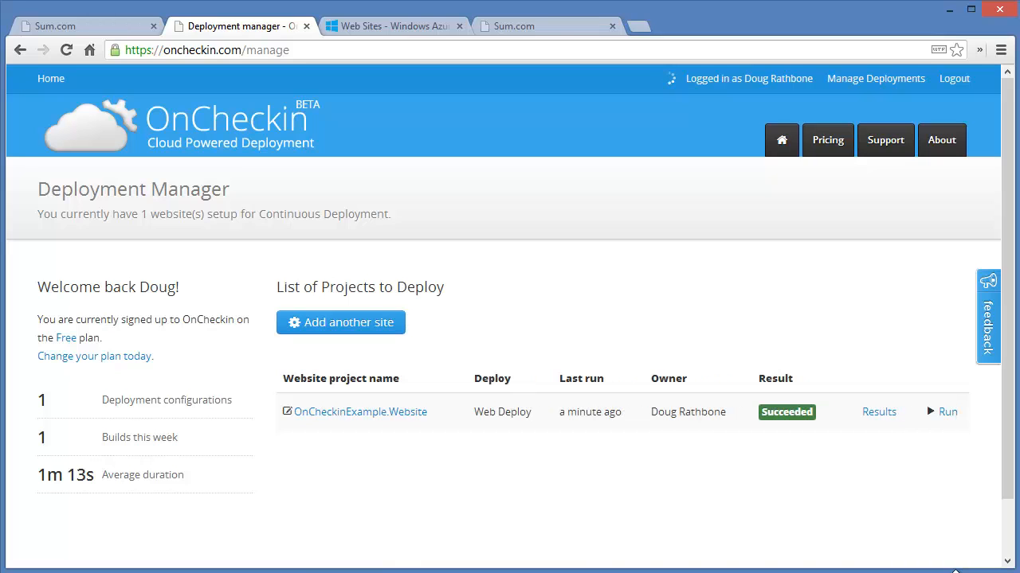
Recalculate the sum on the live site and check the deployment manager's status.
click(550, 27)
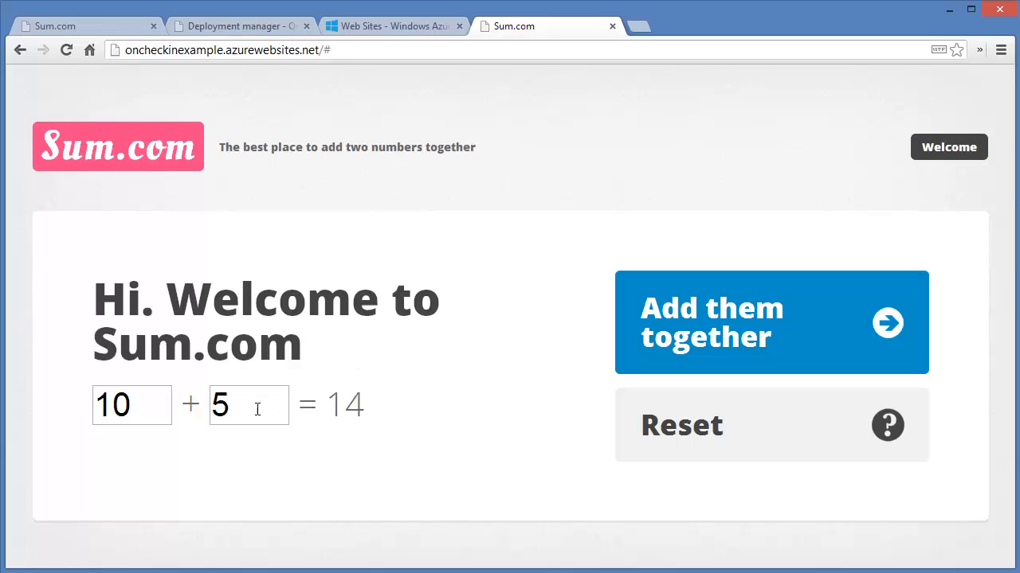
click(746, 317)
click(264, 31)
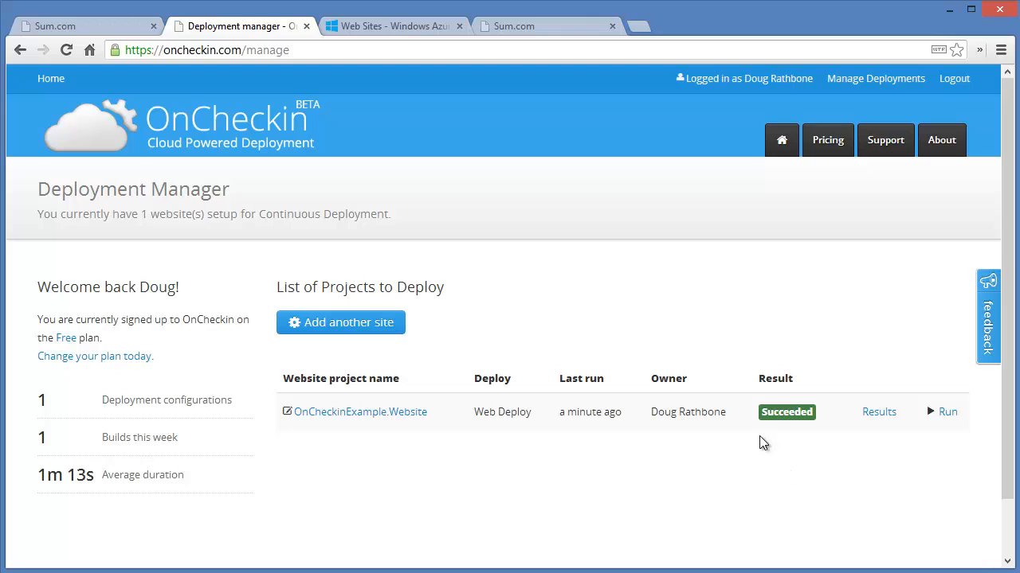